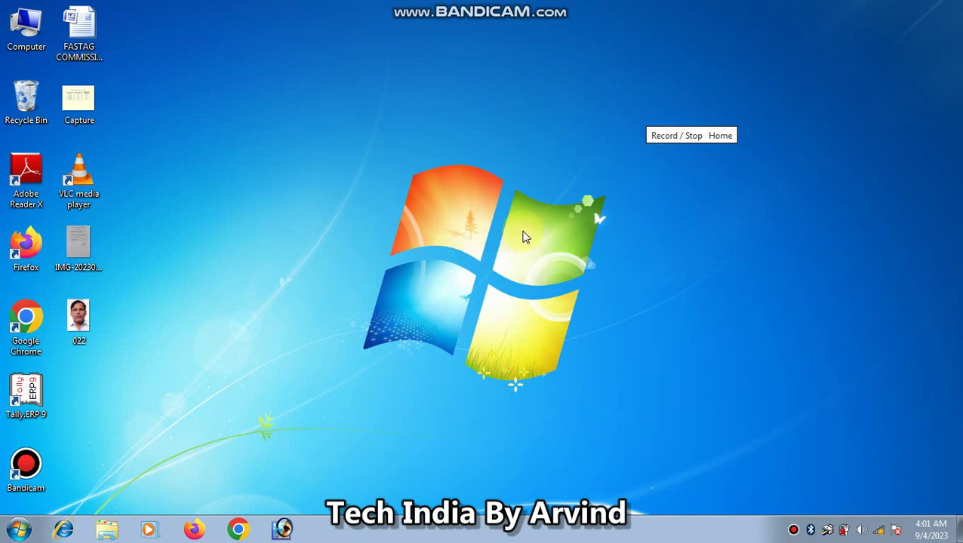
Refresh the Windows desktop five times, then launch Adobe Photoshop 7.0 from the taskbar
right_click(433, 148)
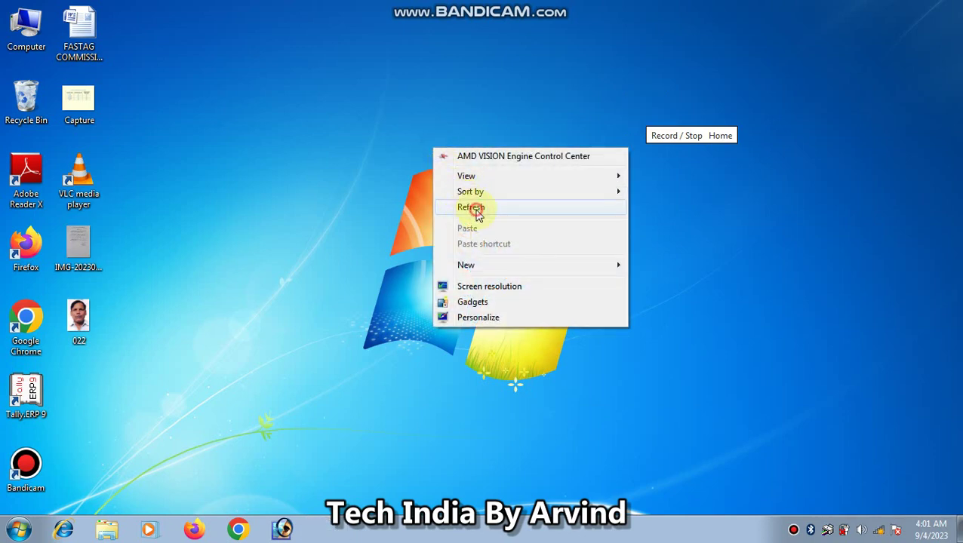
click(477, 215)
right_click(461, 171)
click(483, 229)
right_click(378, 185)
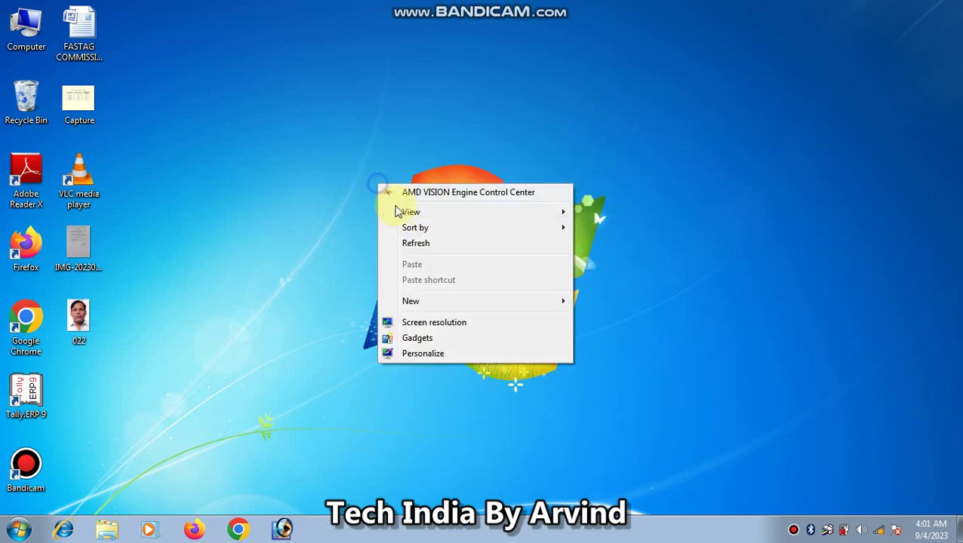
click(415, 243)
right_click(360, 190)
click(396, 250)
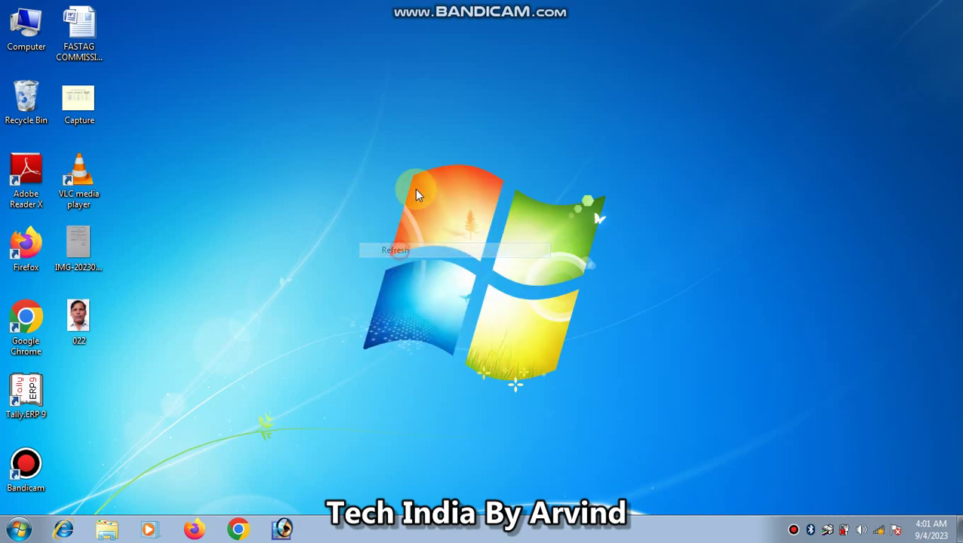
right_click(353, 148)
click(411, 207)
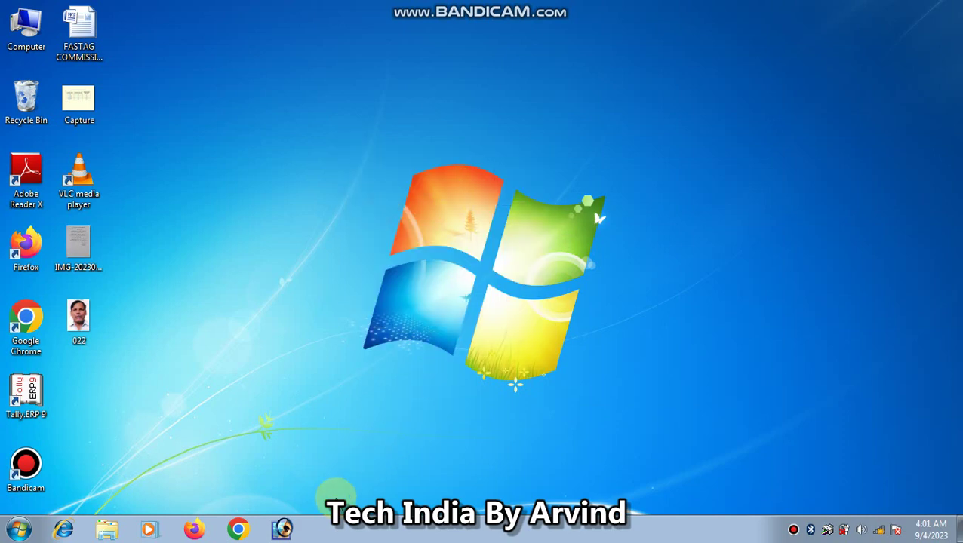
click(283, 528)
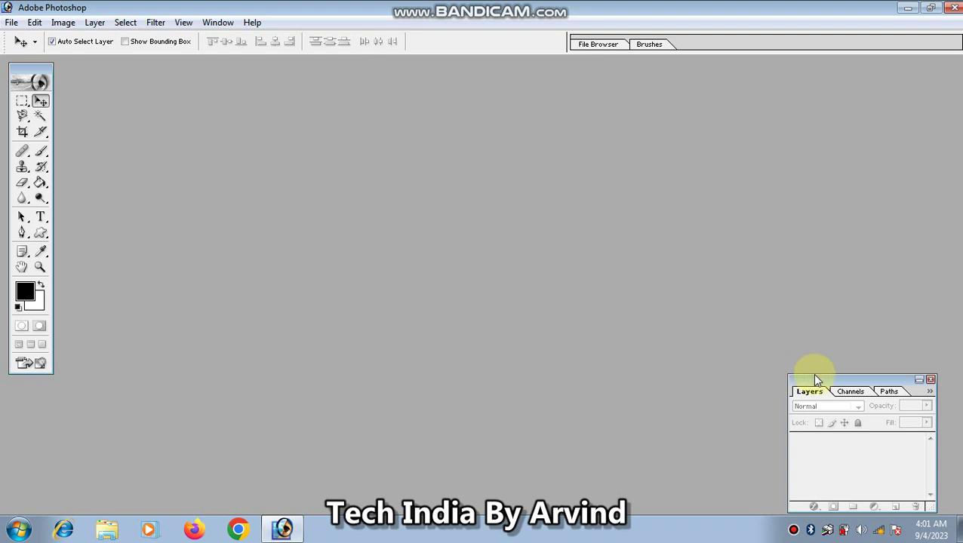
Put a taller Layers palette top-right and create a white 720×540, 200 ppi document
mouse_move(813, 379)
mouse_down()
mouse_move(864, 37)
mouse_move(851, 68)
mouse_up()
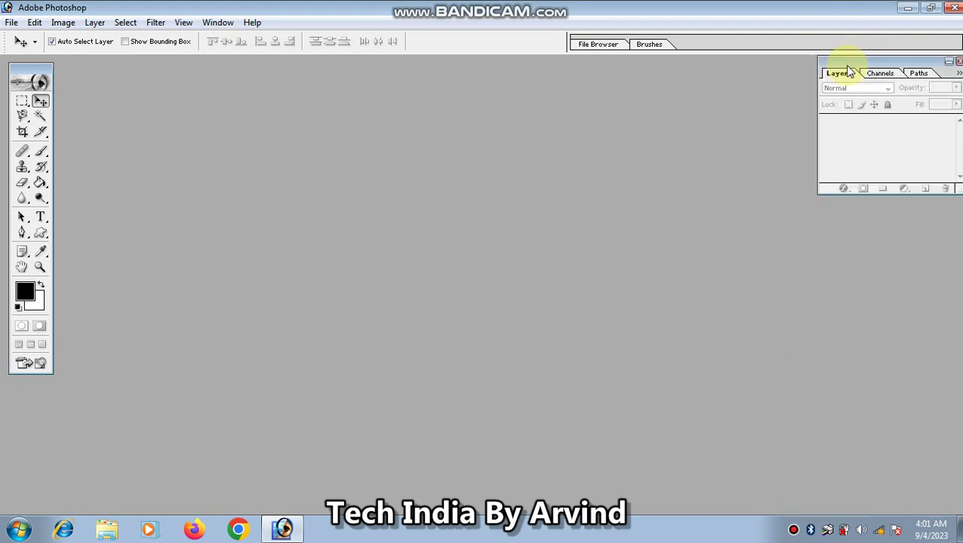
drag(957, 188, 957, 399)
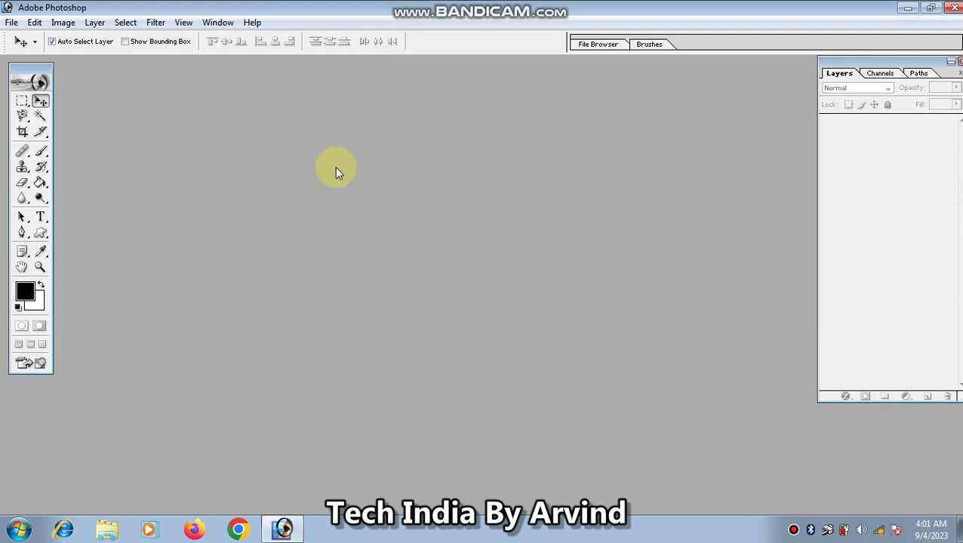
click(12, 22)
click(31, 35)
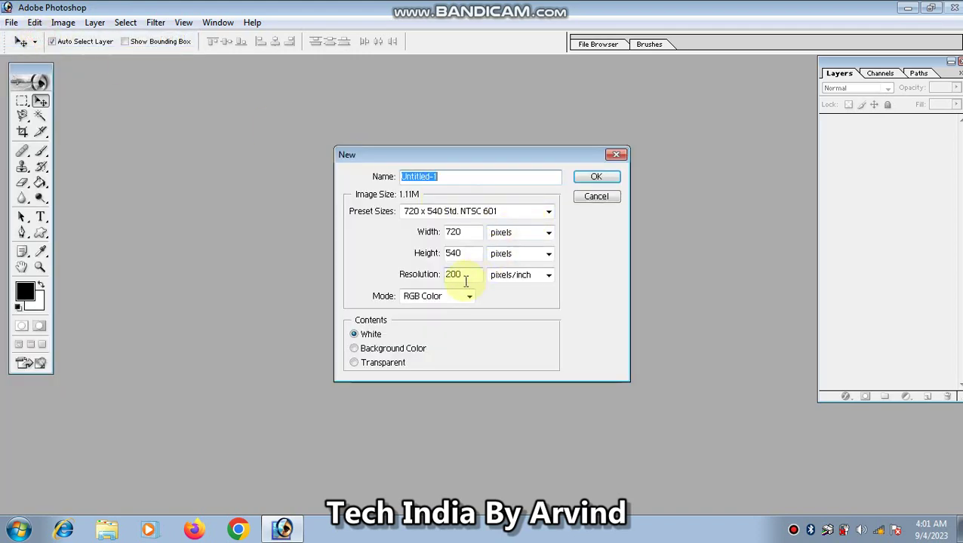
click(579, 177)
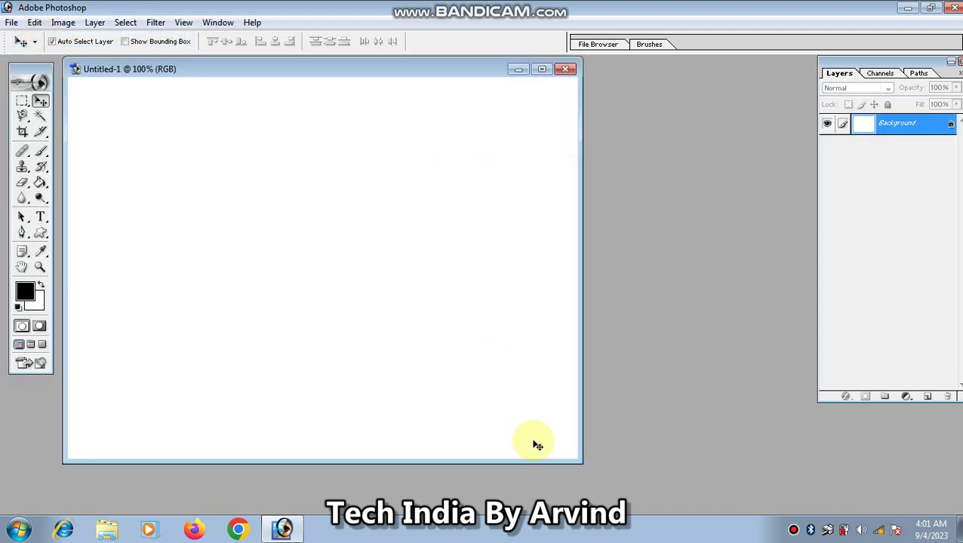
drag(575, 460, 719, 510)
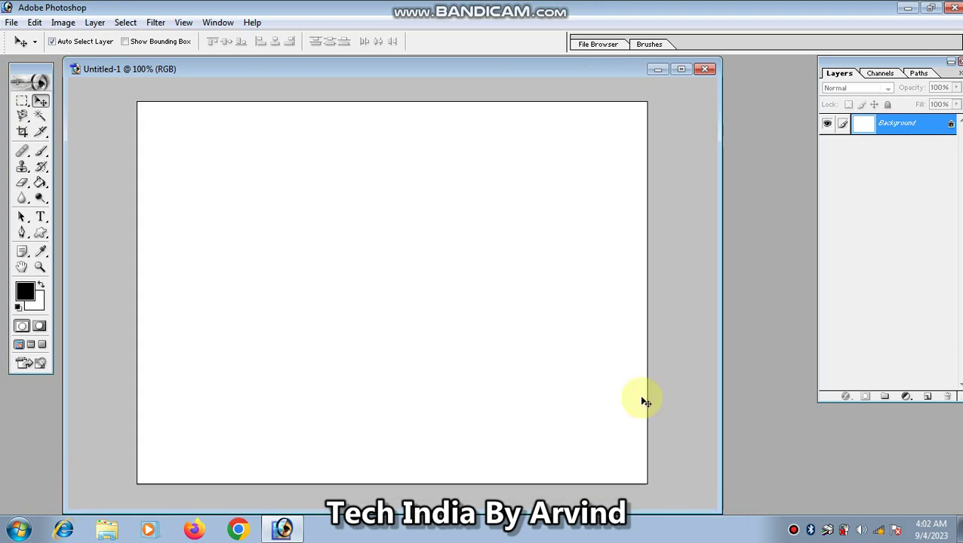
Draw a small black four-petal ornament custom shape near the top centre of the canvas
click(40, 234)
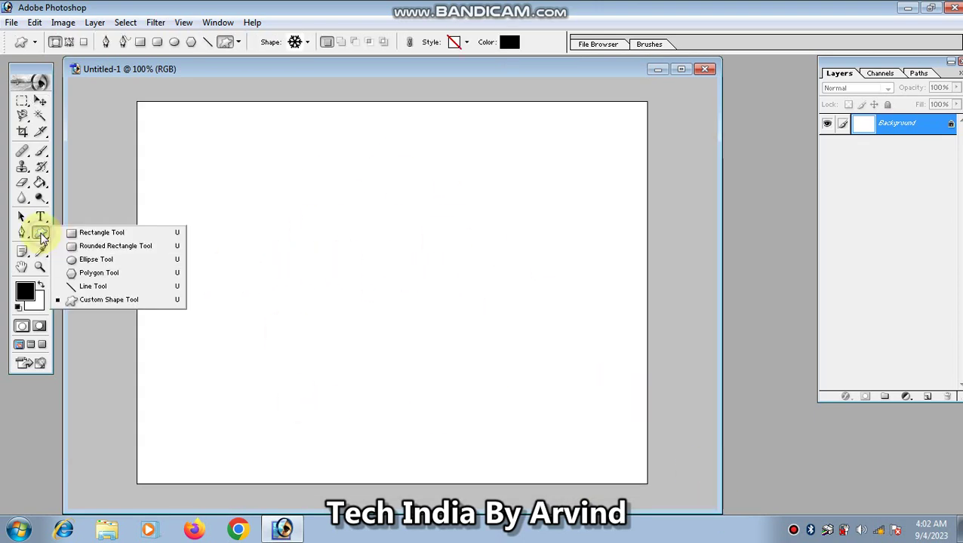
click(94, 299)
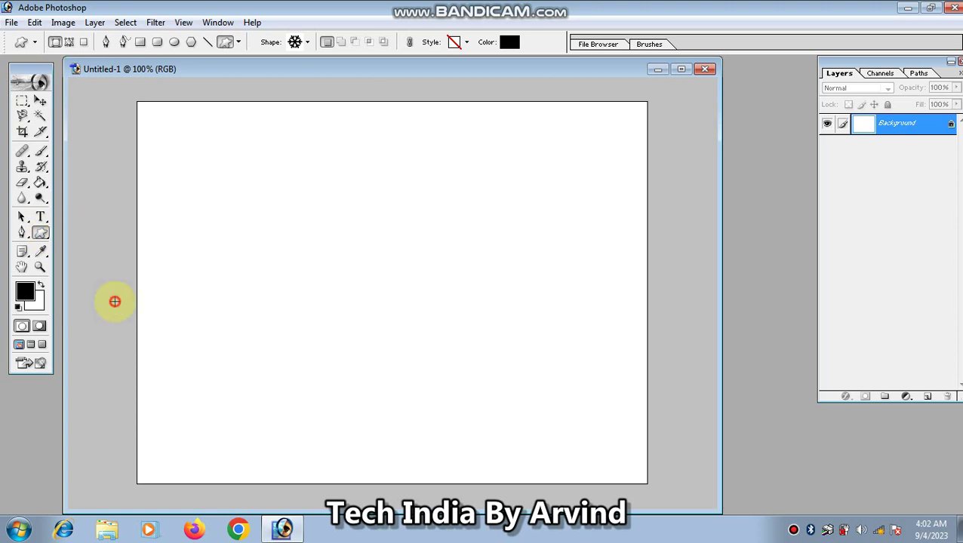
click(307, 43)
drag(432, 168, 435, 244)
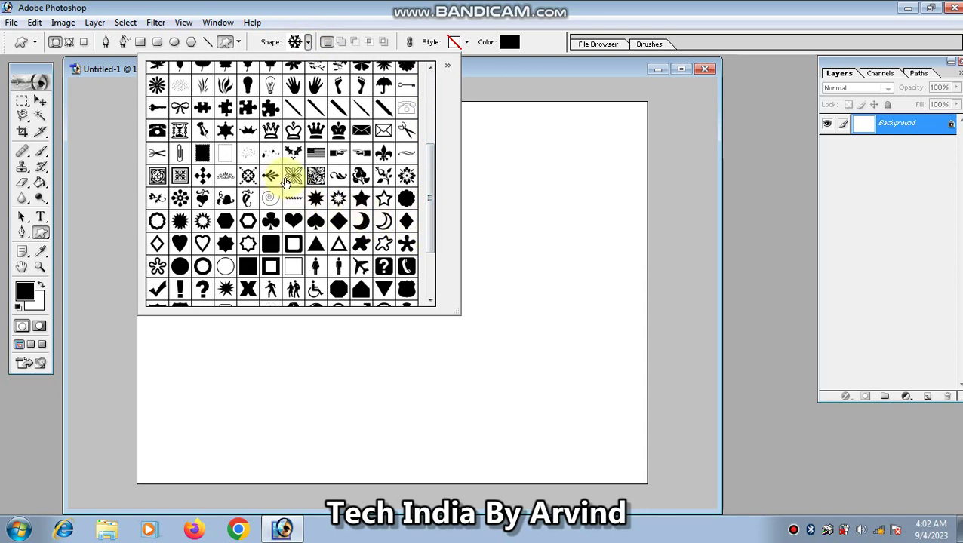
click(290, 177)
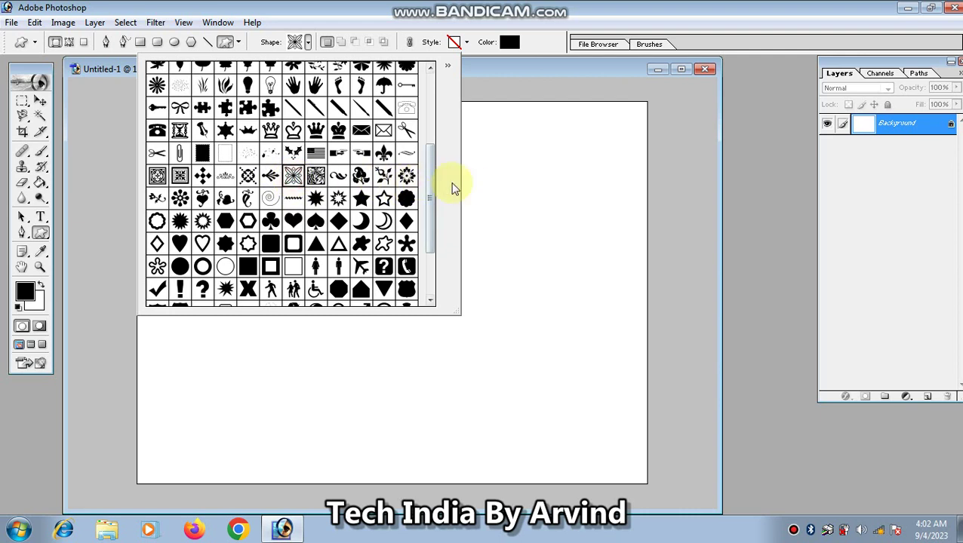
click(482, 179)
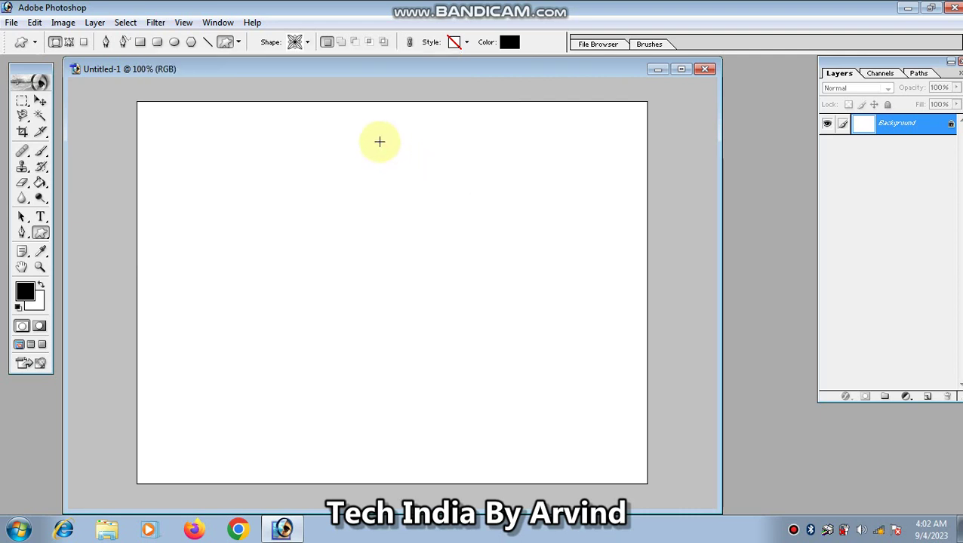
mouse_move(359, 119)
mouse_down()
mouse_move(377, 144)
mouse_move(402, 150)
mouse_move(397, 156)
mouse_up()
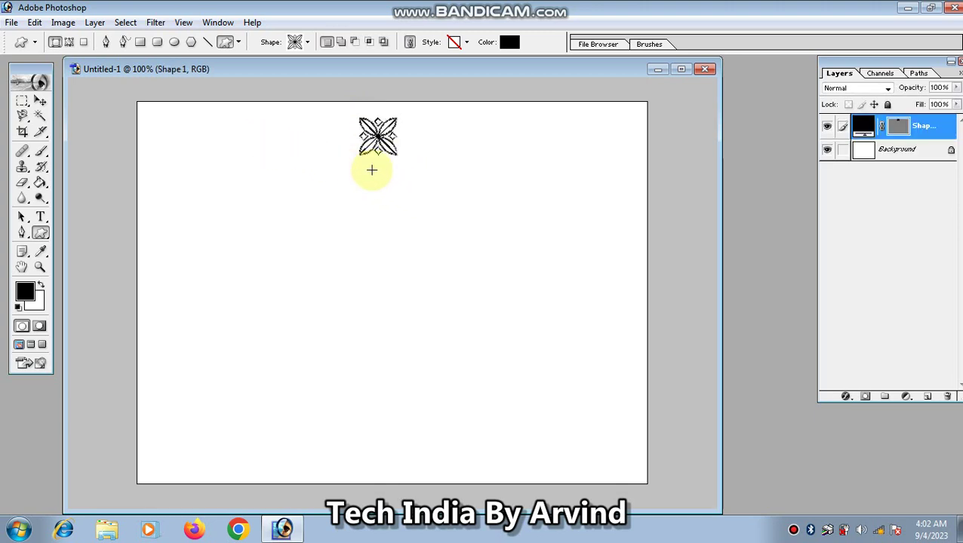
Add the dotted ornamental shape and then a flower shape below it
click(308, 42)
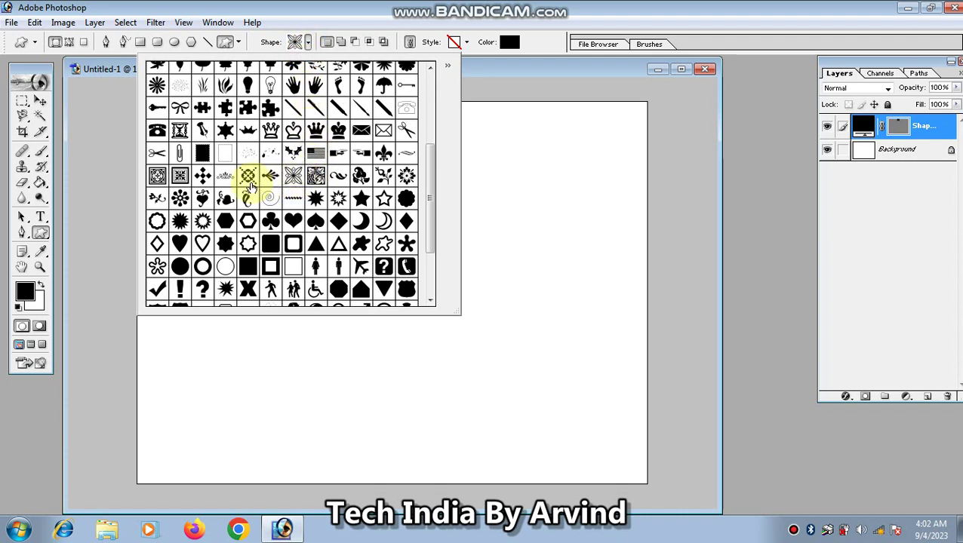
click(249, 181)
click(496, 209)
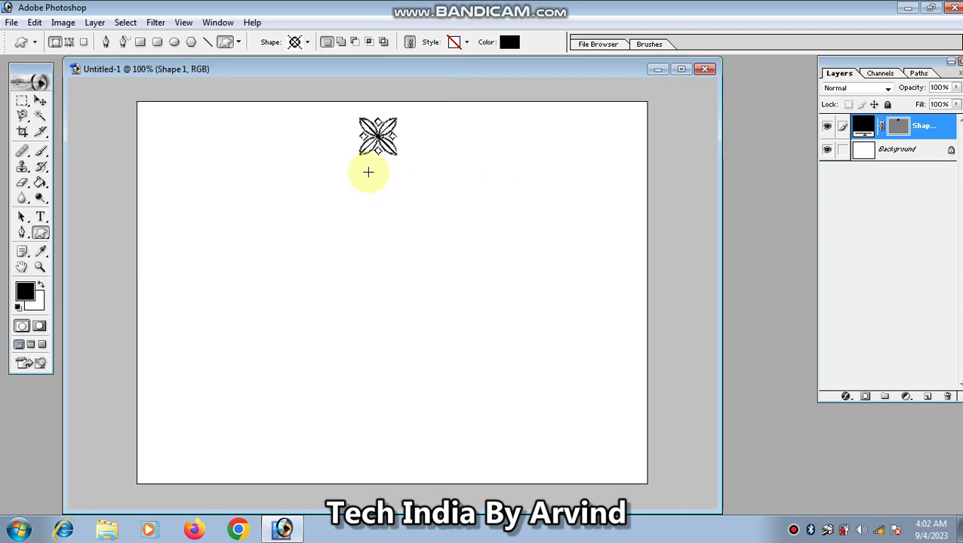
drag(366, 167, 394, 211)
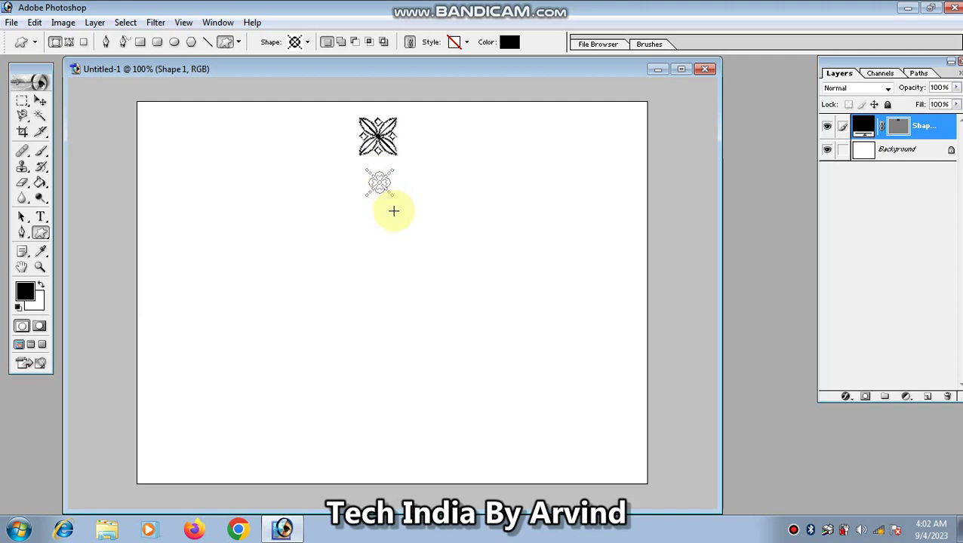
drag(396, 213, 396, 213)
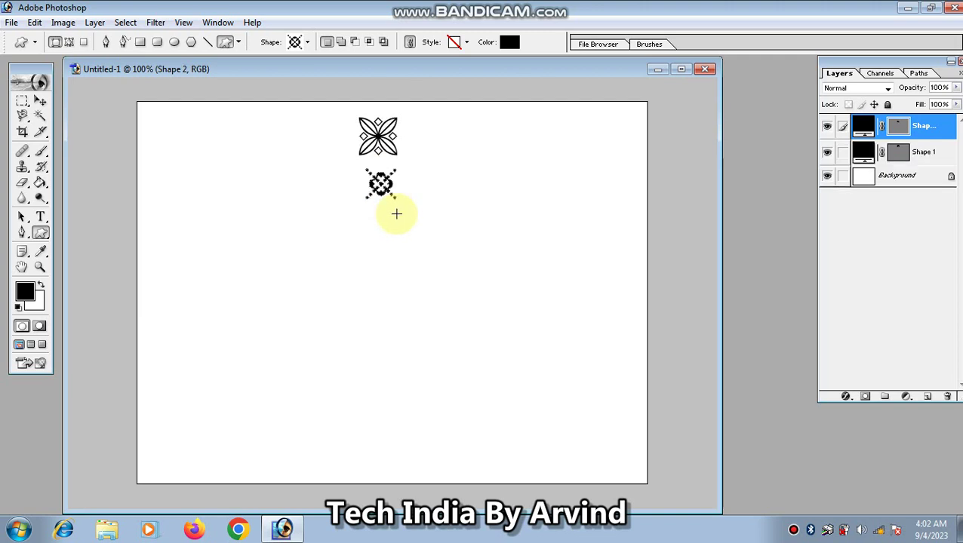
click(307, 43)
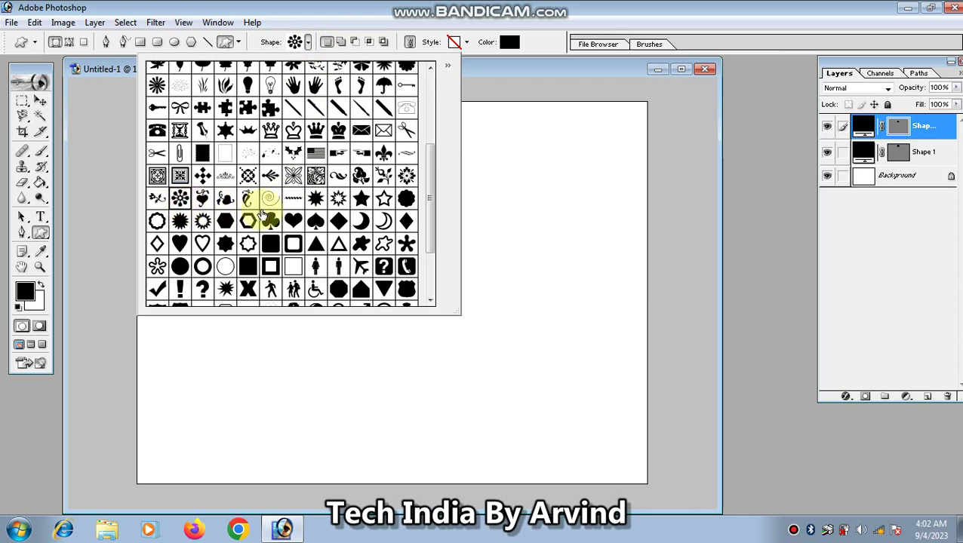
click(480, 226)
drag(366, 220, 391, 243)
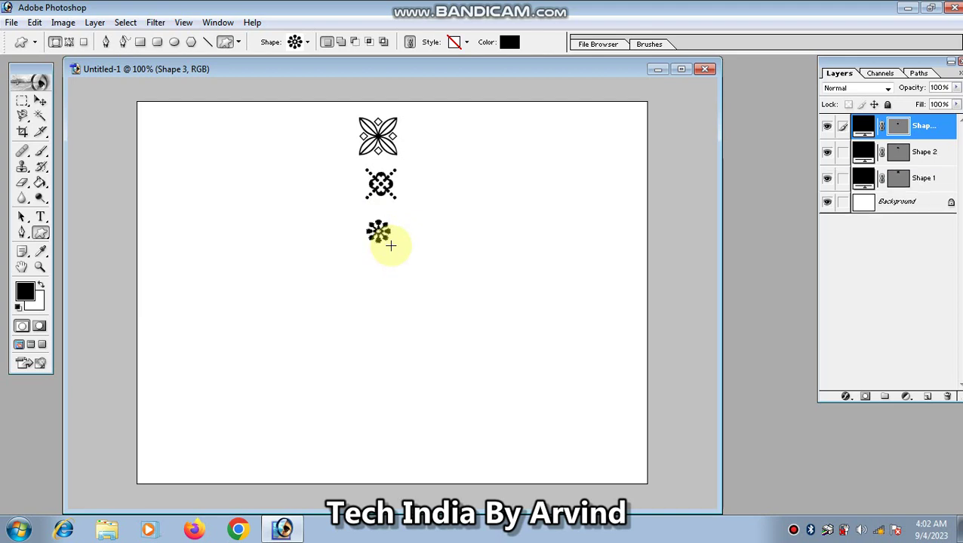
Draw a four-point diamond cluster shape beneath the flower
click(308, 43)
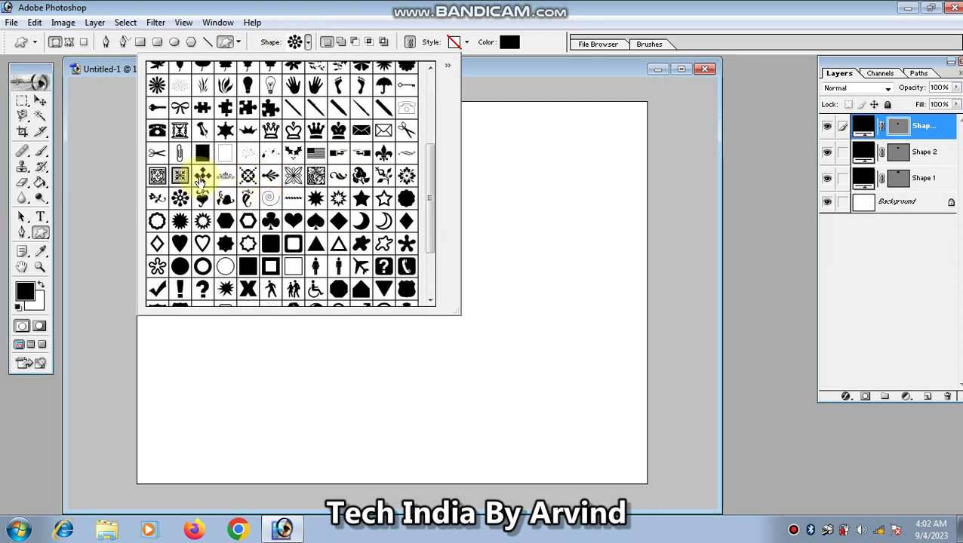
click(203, 177)
click(498, 260)
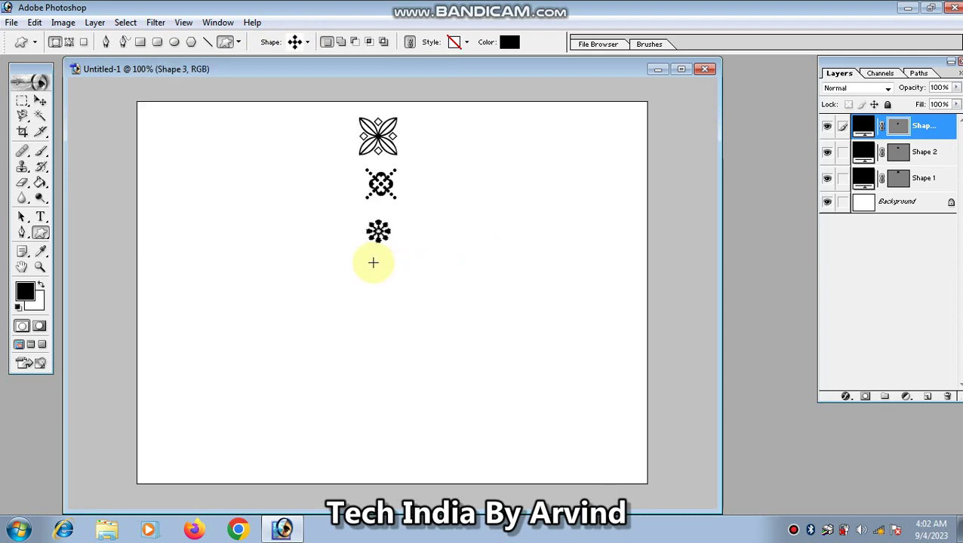
drag(373, 263, 389, 280)
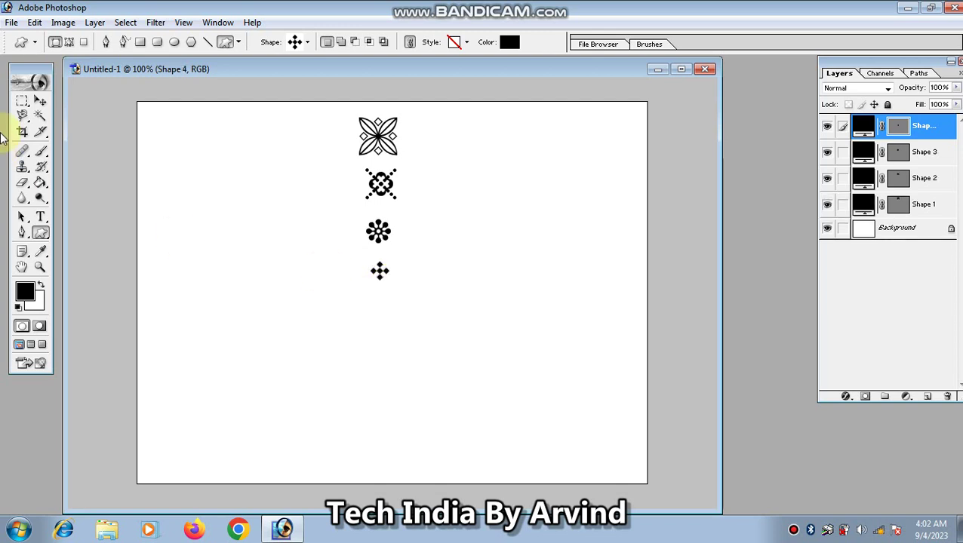
click(41, 101)
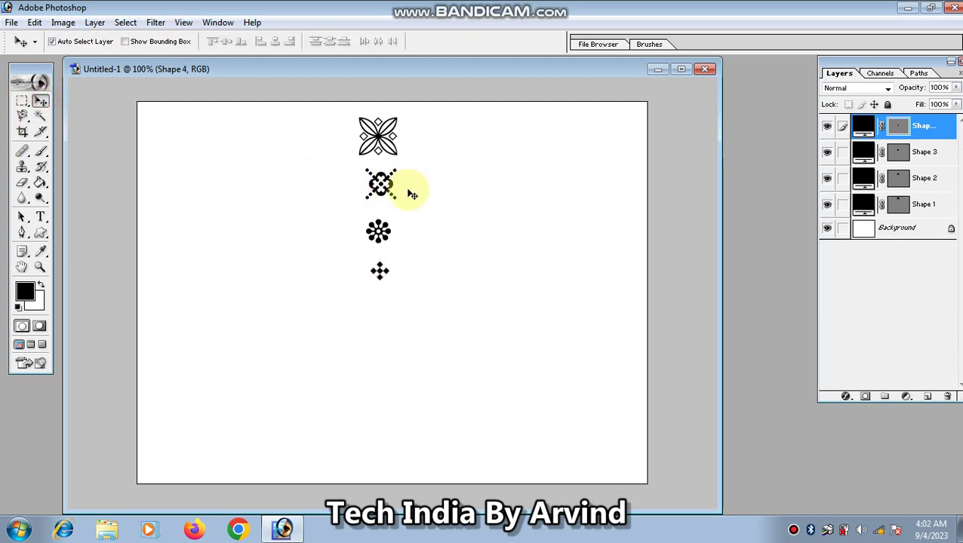
Move the second, third and fourth shapes up into a tight vertical column
drag(381, 187, 386, 182)
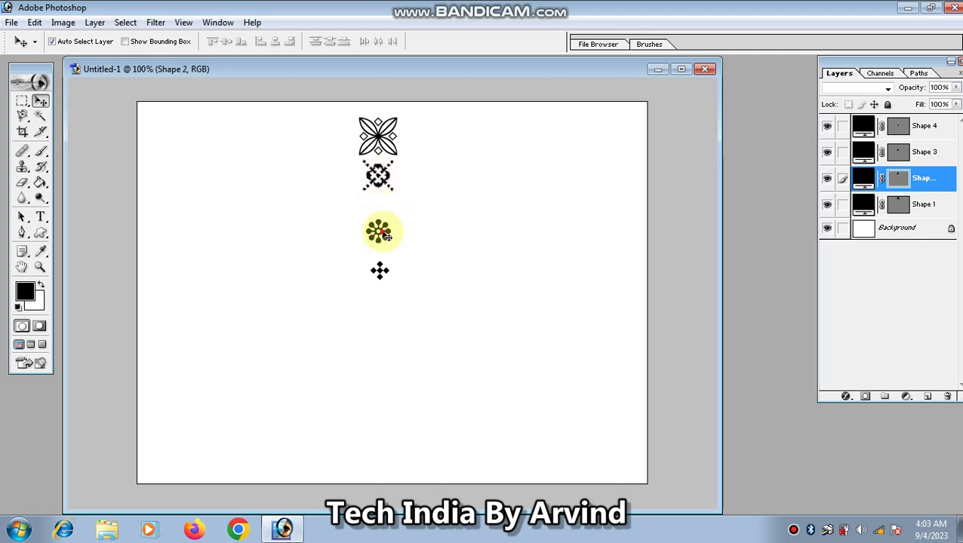
drag(385, 235, 384, 208)
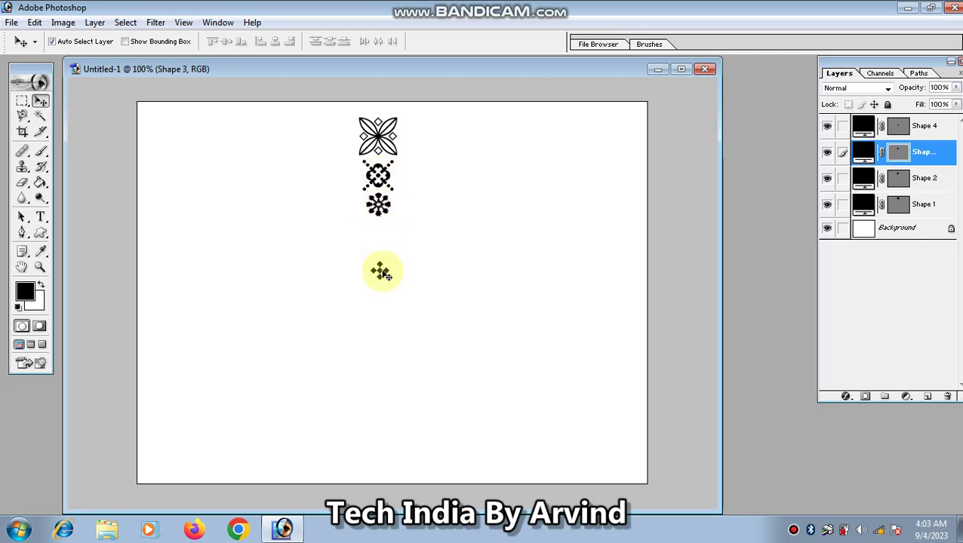
drag(380, 270, 377, 233)
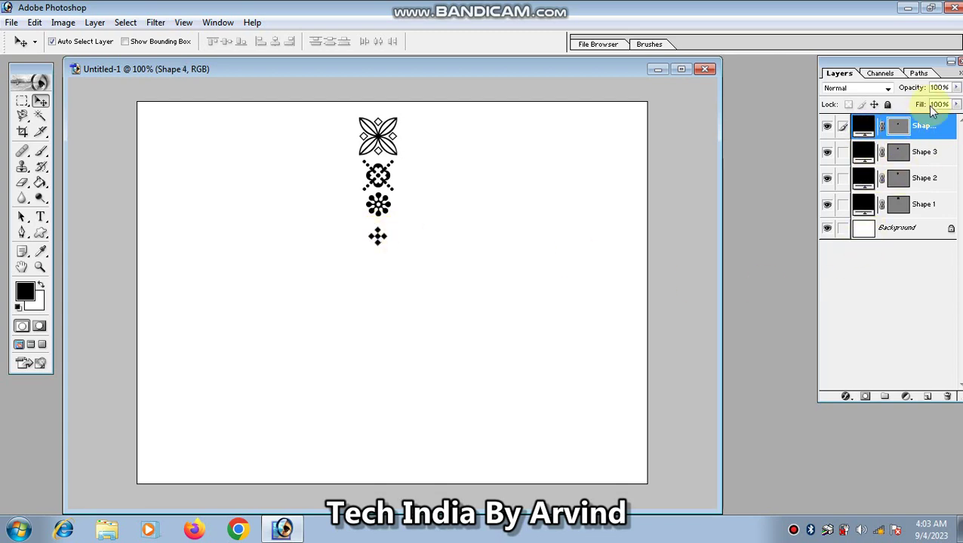
Link the Shape 1, Shape 2 and Shape 3 layers to Shape 4
drag(890, 64, 875, 63)
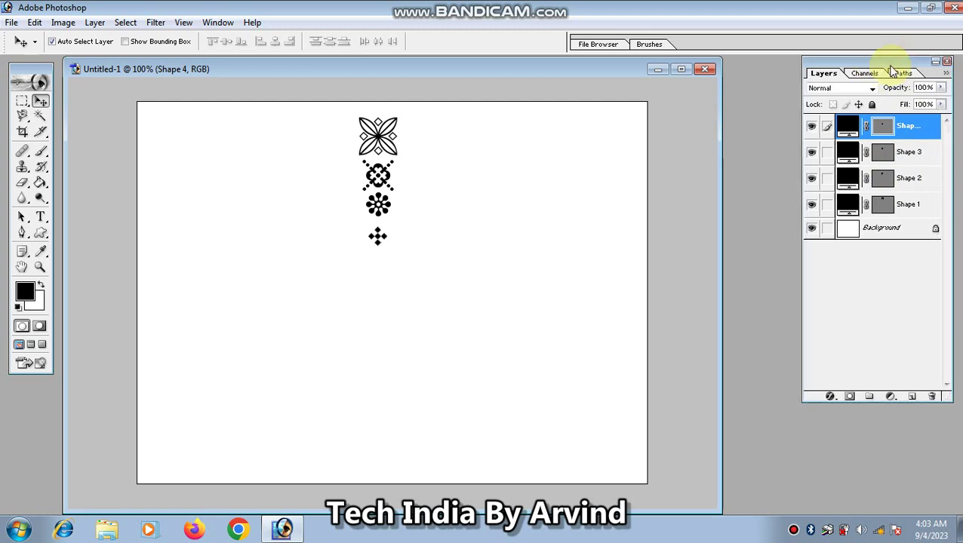
click(828, 151)
click(828, 179)
click(828, 204)
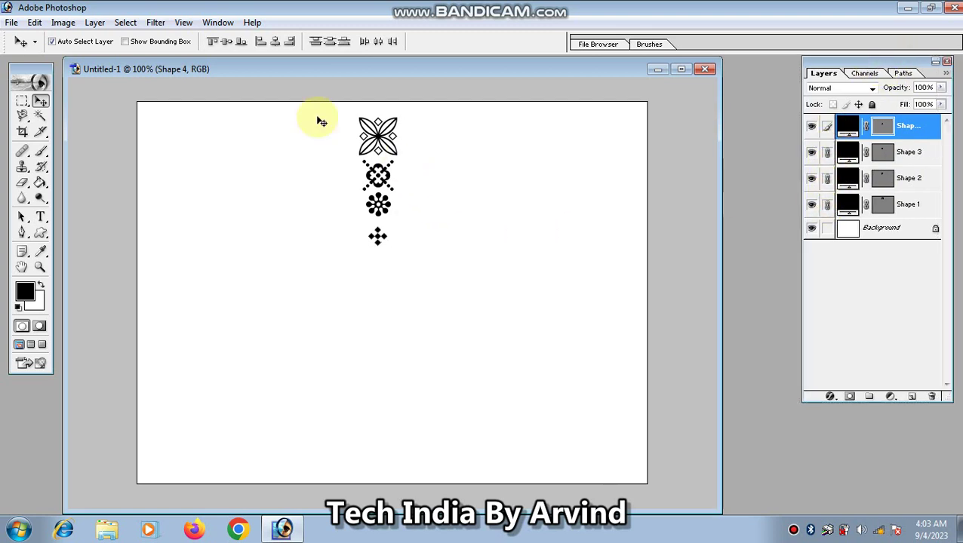
Align the shapes' horizontal centres and distribute them evenly by centres, tops and bottoms
click(272, 45)
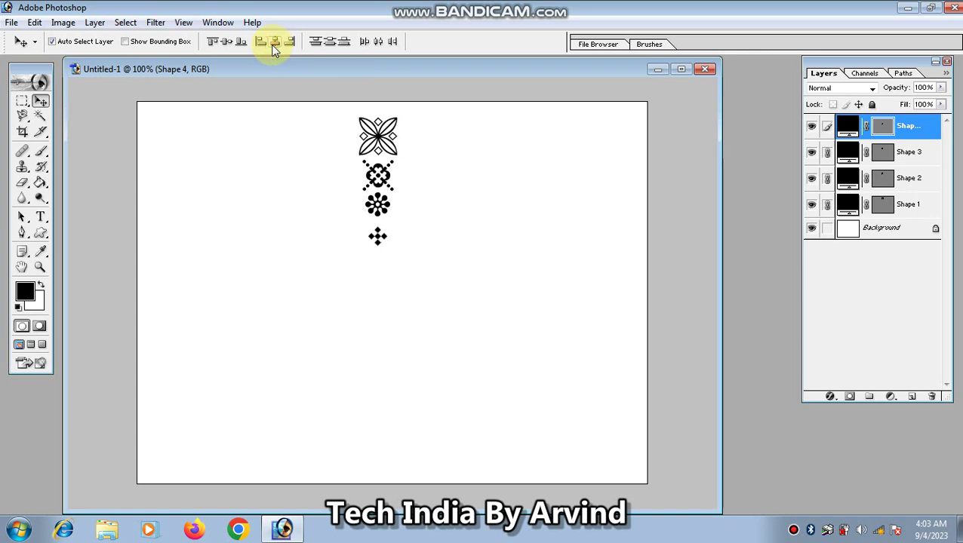
click(330, 44)
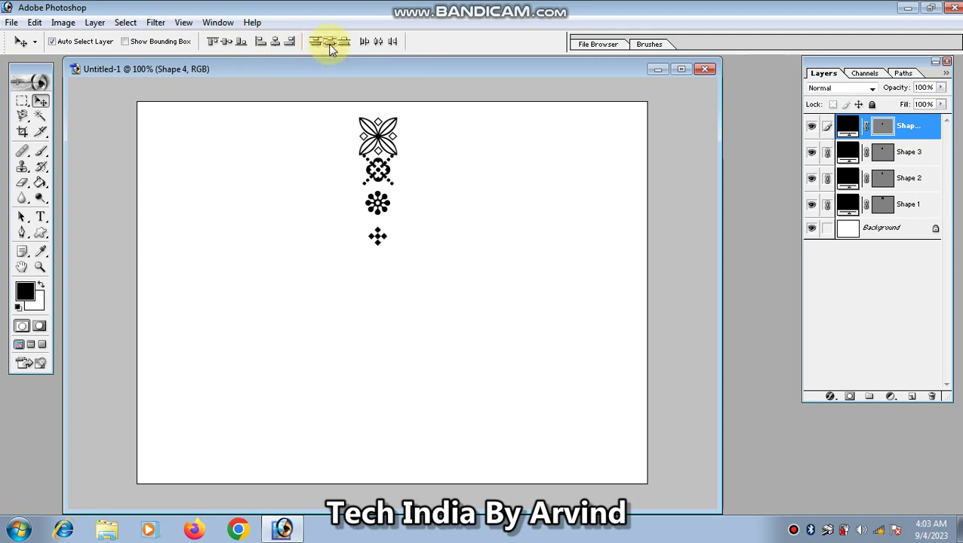
click(313, 44)
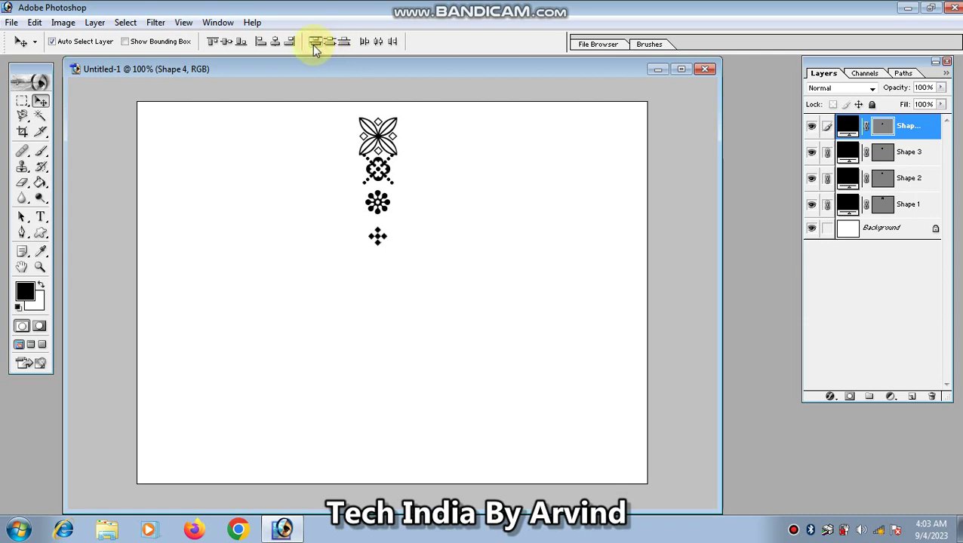
click(341, 45)
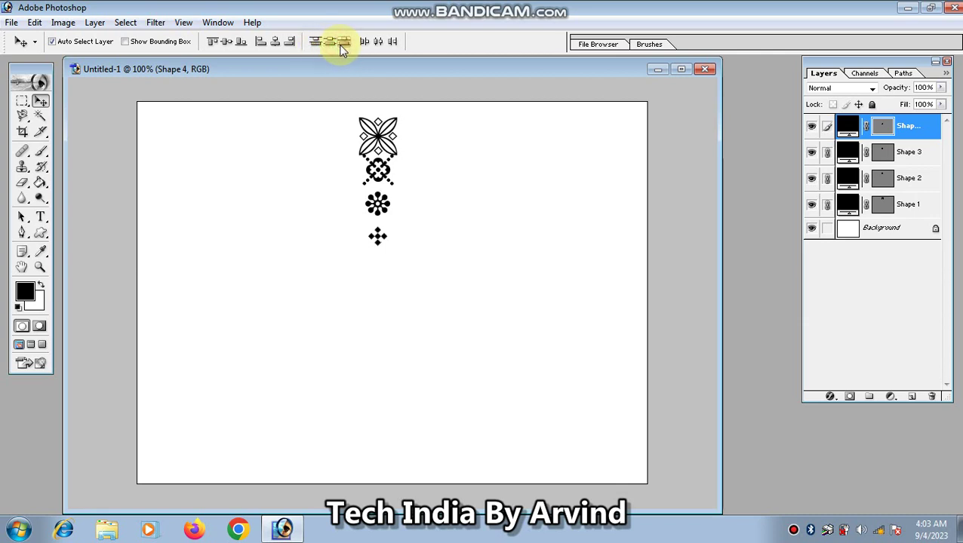
Unlink Shapes 1–3 and nudge Shape 2 slightly down
click(827, 204)
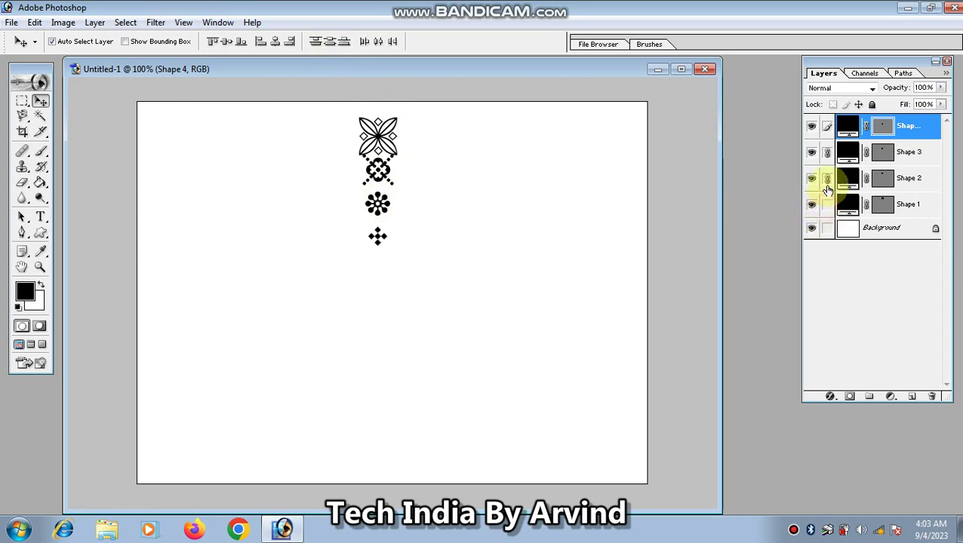
click(827, 178)
click(827, 153)
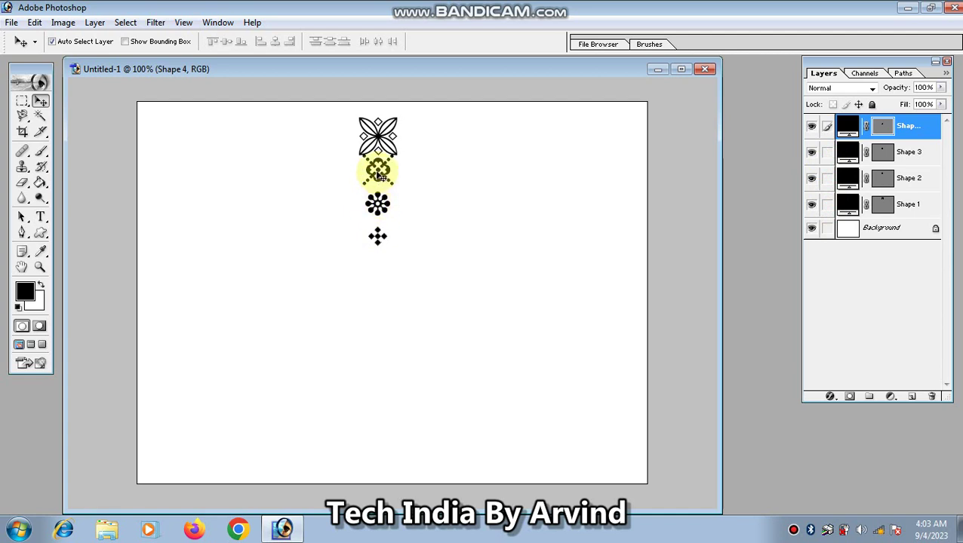
click(378, 174)
key(Down)
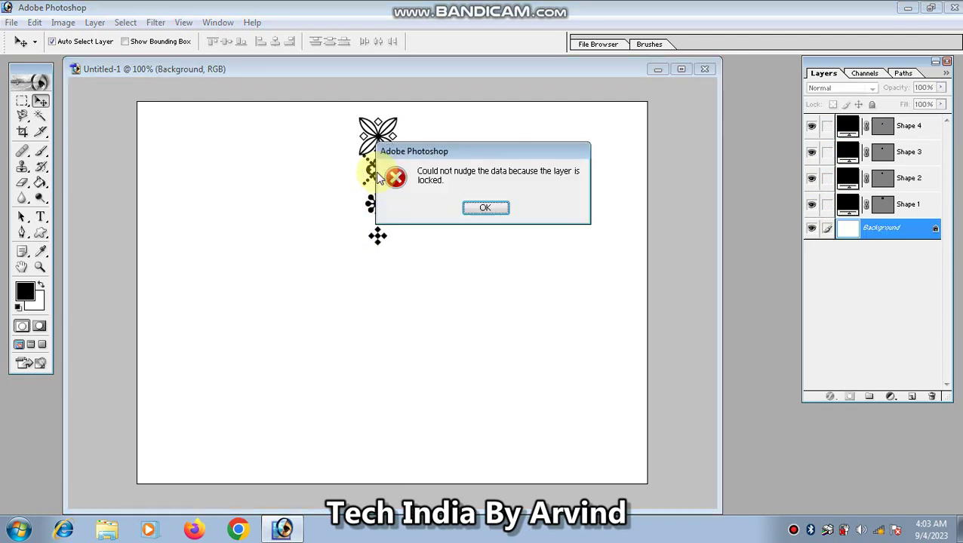
click(492, 208)
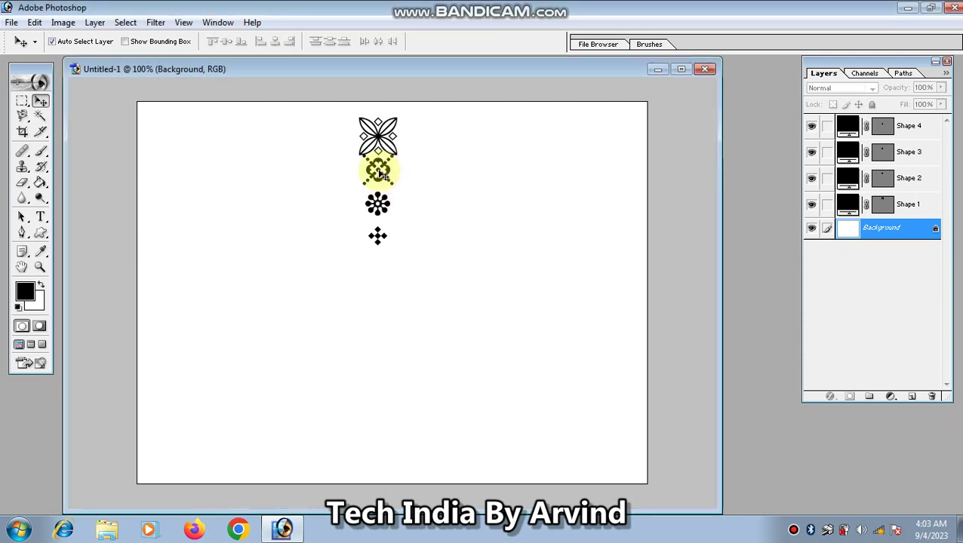
click(379, 174)
drag(378, 174, 379, 175)
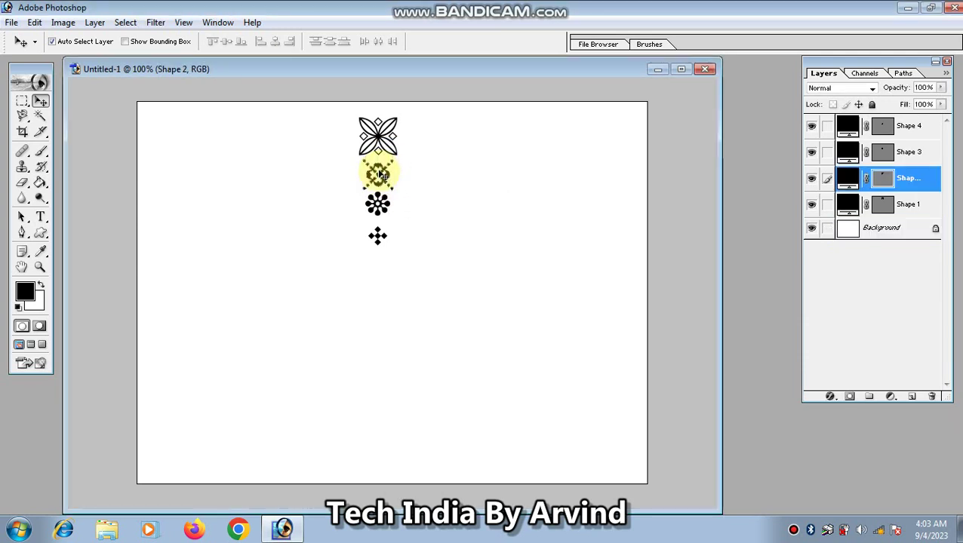
Merge the linked shapes into one Shape 3 layer, shift it slightly, and duplicate it as Shape 3 copy
click(377, 209)
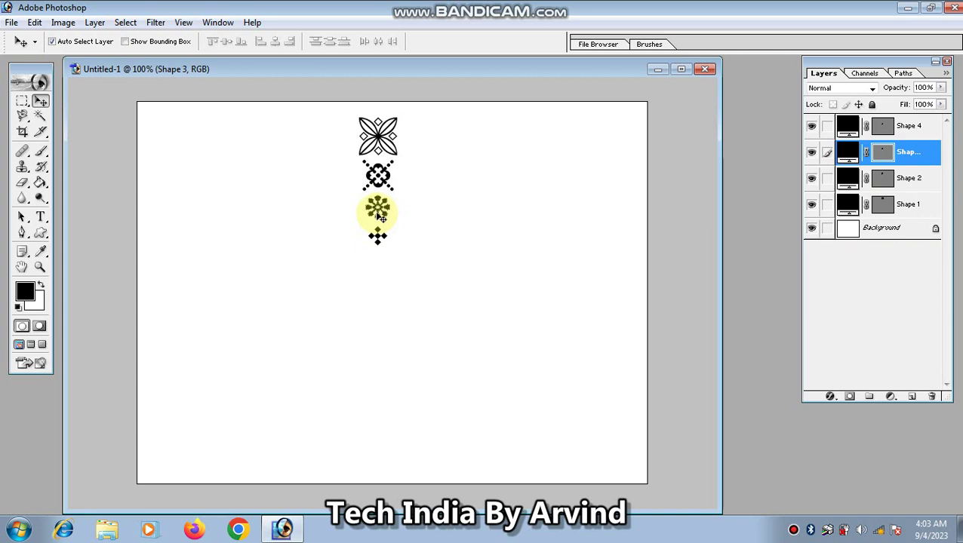
click(827, 178)
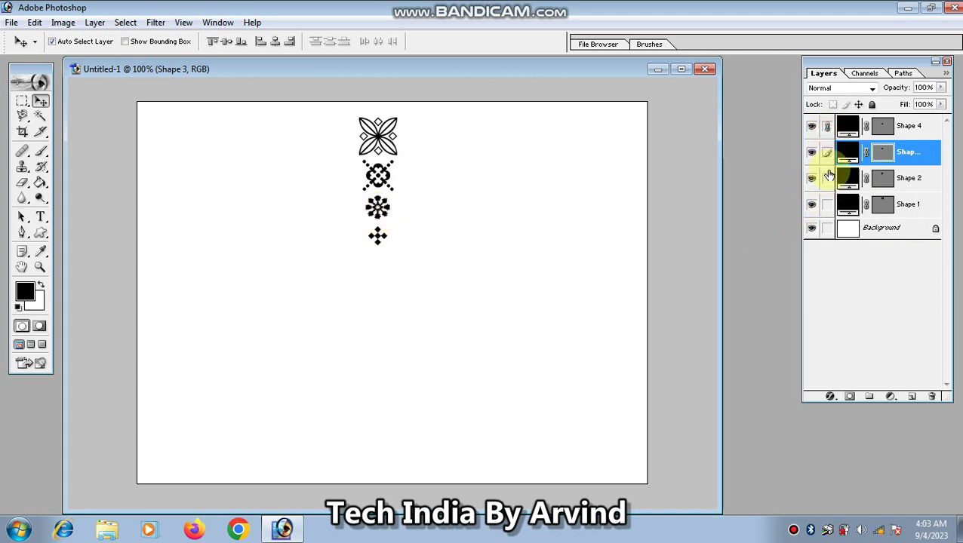
click(826, 204)
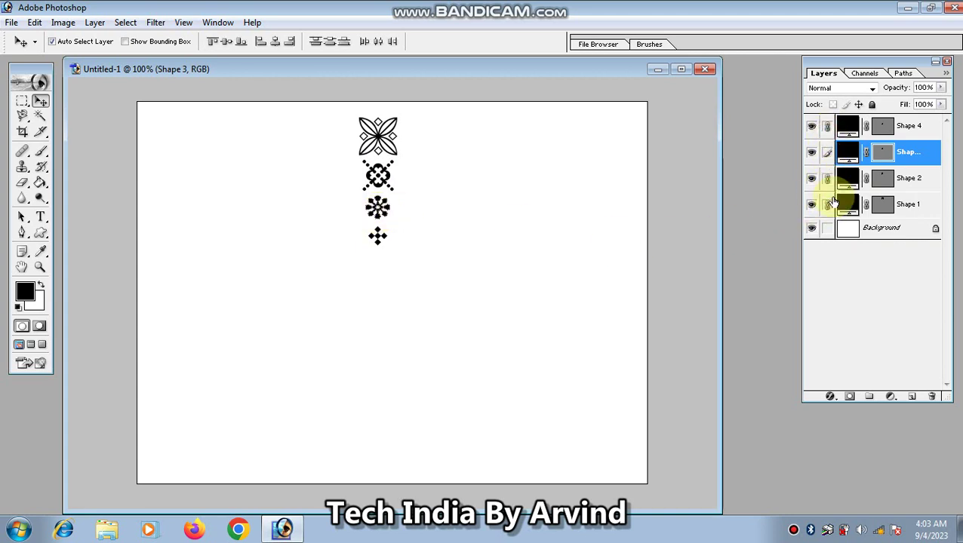
key(ctrl+e)
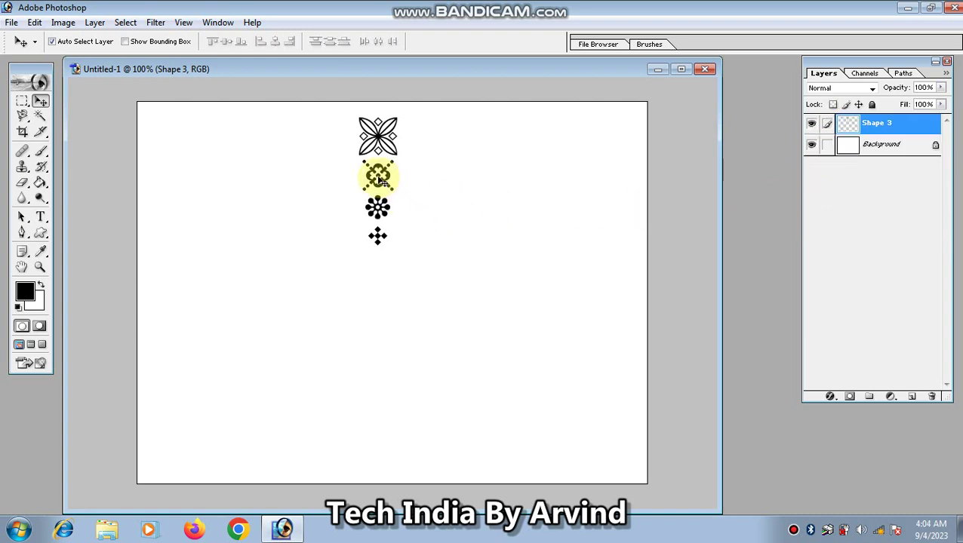
drag(380, 179, 386, 176)
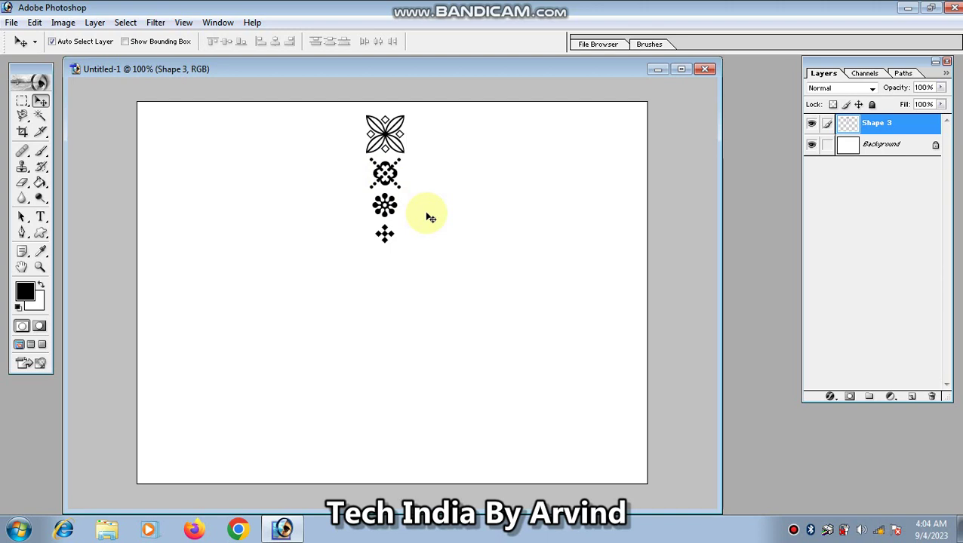
key(ctrl+j)
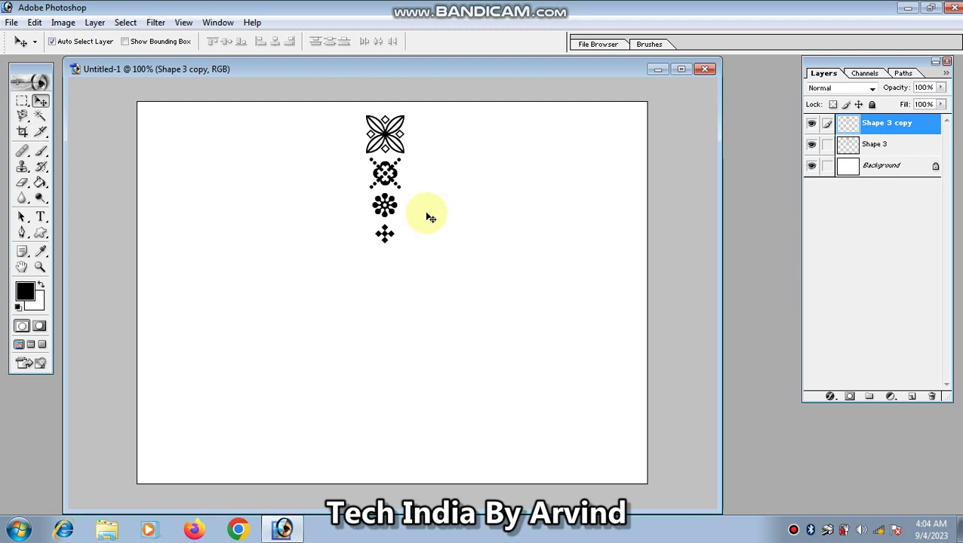
Rotate Shape 3 copy by 20° around a reference point placed below the column
key(ctrl+t)
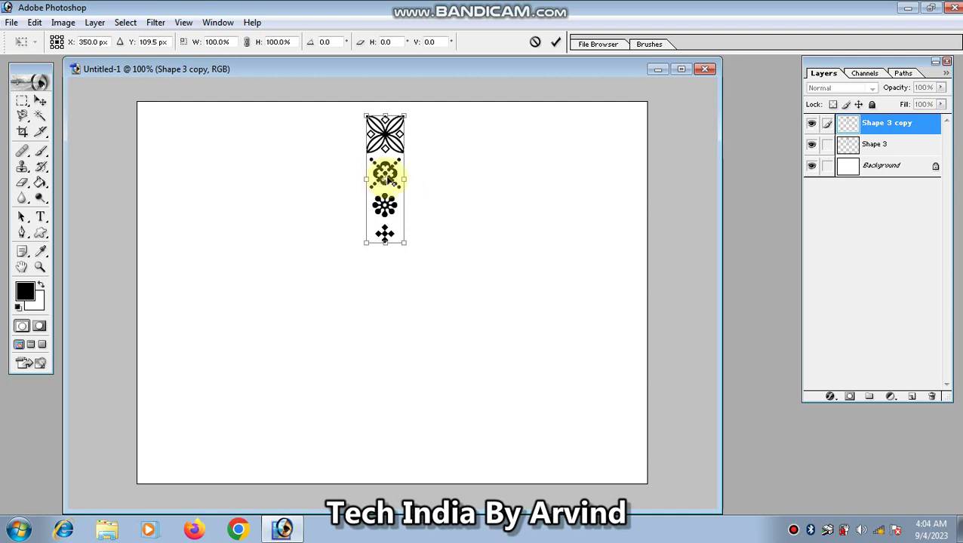
drag(387, 180, 385, 279)
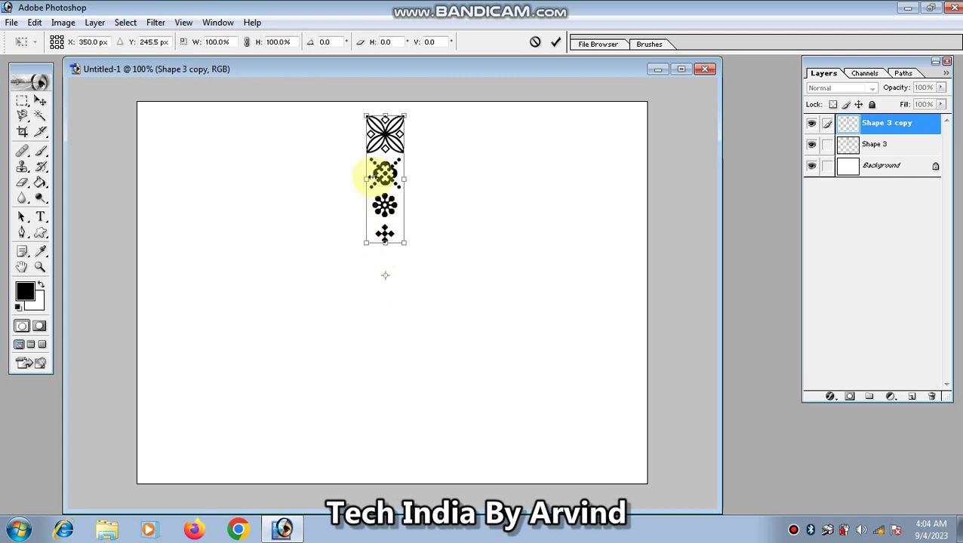
click(323, 44)
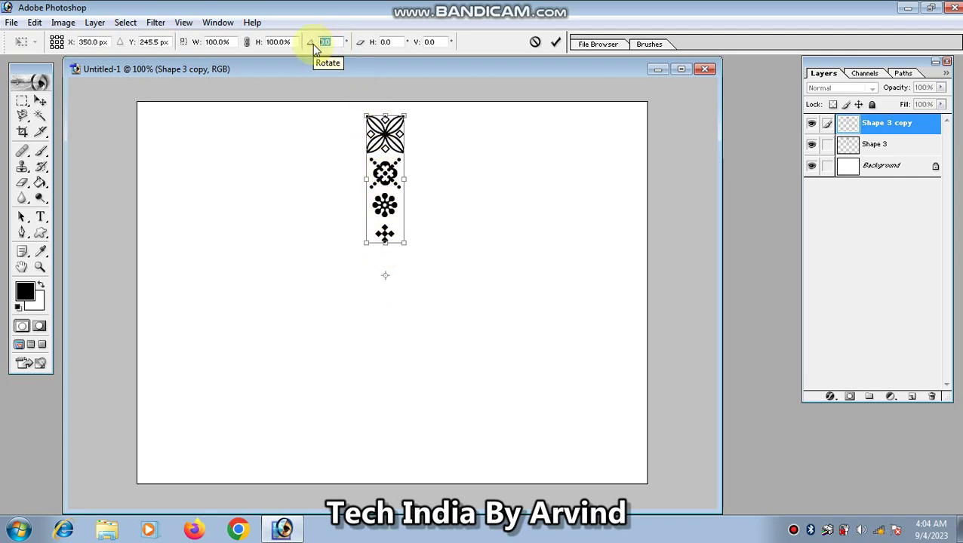
text(20)
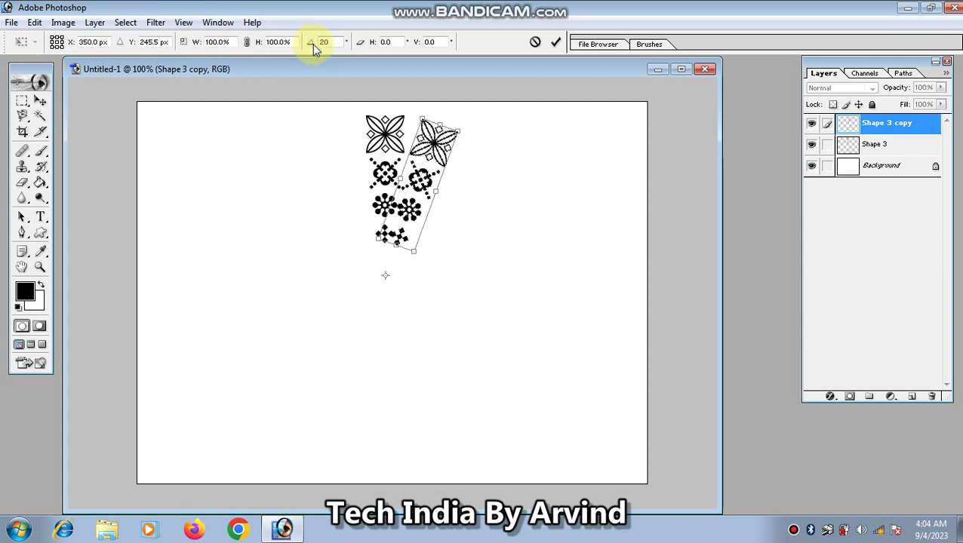
key(Return)
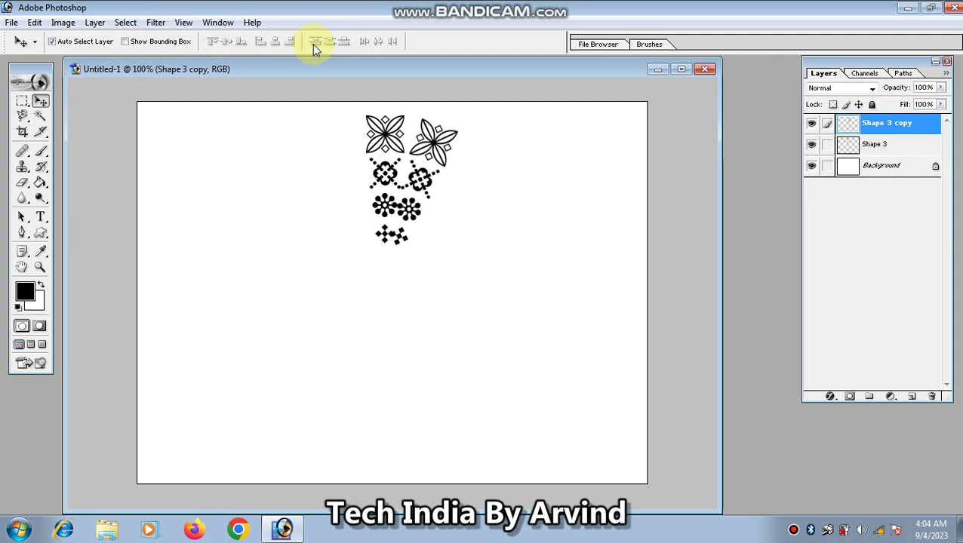
Repeat the rotated duplicate up to Shape 3 copy 17 and link all the copy layers
key(ctrl+alt+shift+t)
key(ctrl+alt+shift+t)
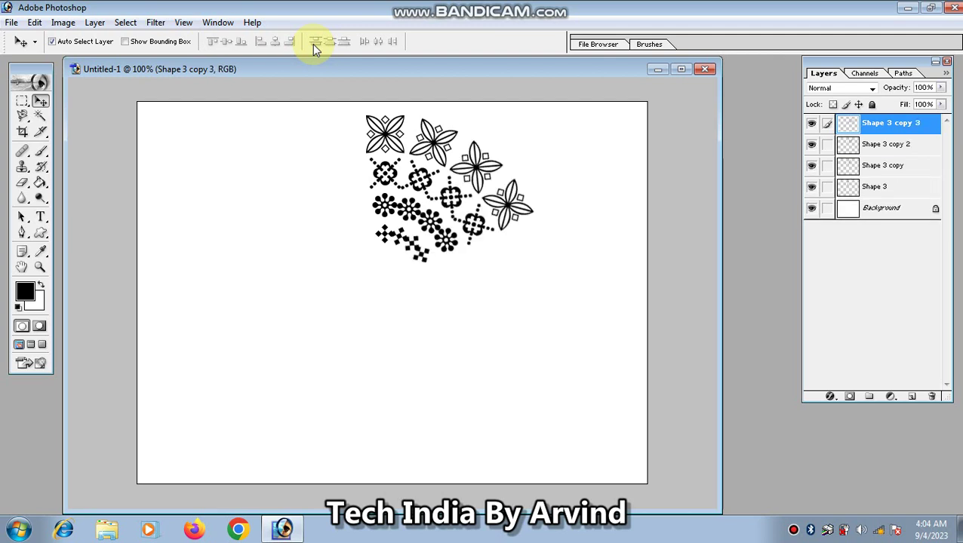
key(ctrl+alt+shift+t)
key(ctrl+alt+shift+t)
key(ctrl+alt+shift+t)
key(ctrl+alt+shift+t)
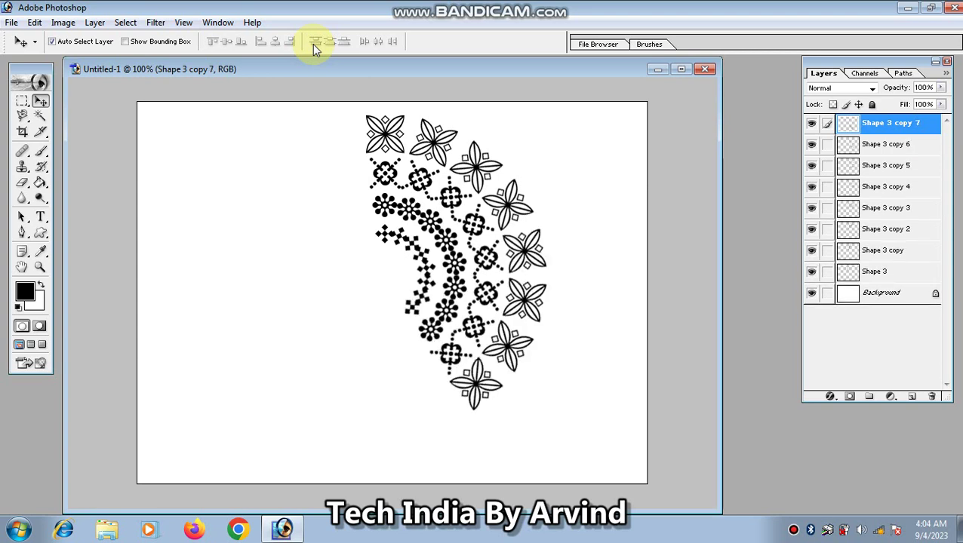
key(ctrl+alt+shift+t)
key(ctrl+alt+shift+t)
key(ctrl+alt+shift+t)
key(ctrl+alt+shift+t)
key(ctrl+alt+shift+t)
key(ctrl+alt+shift+t)
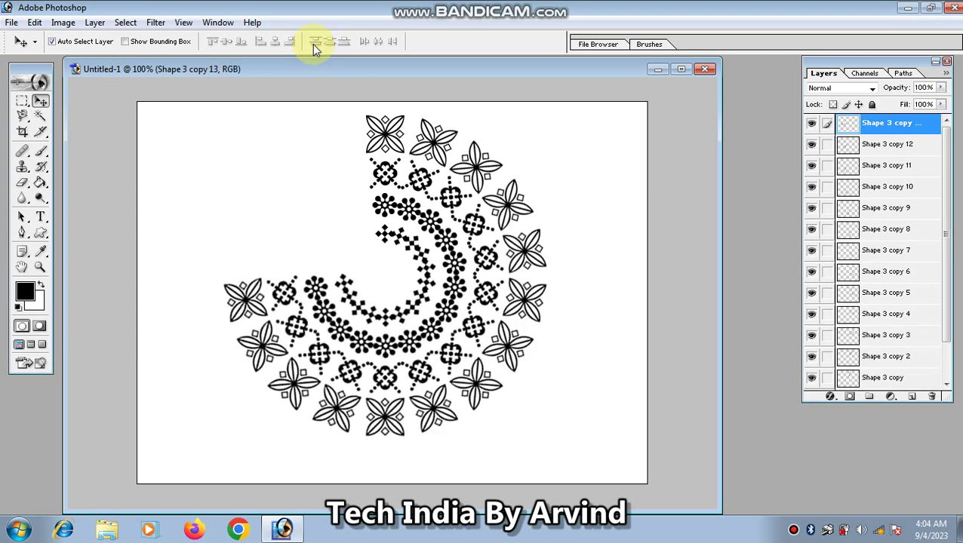
key(ctrl+alt+shift+t)
key(ctrl+alt+shift+t)
key(ctrl+alt+shift+t)
key(ctrl+alt+shift+t)
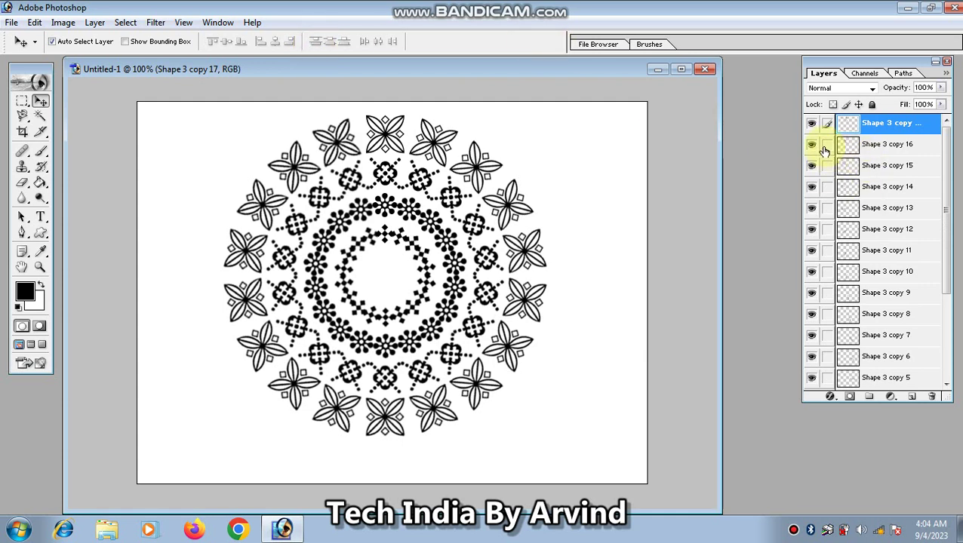
drag(828, 144, 830, 360)
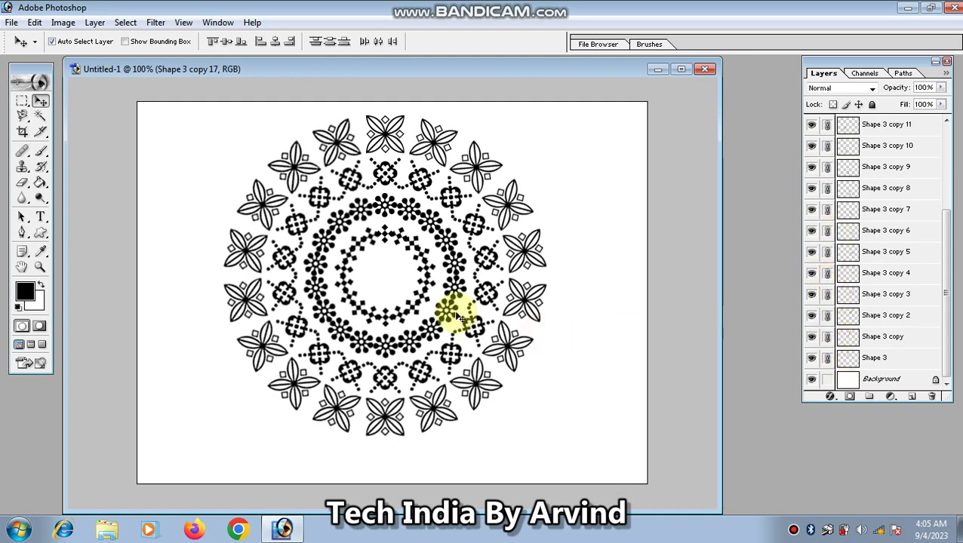
Duplicate the flower ring layer and shrink the copy to 20.1%, rotated 30°, at the centre
drag(526, 304, 531, 319)
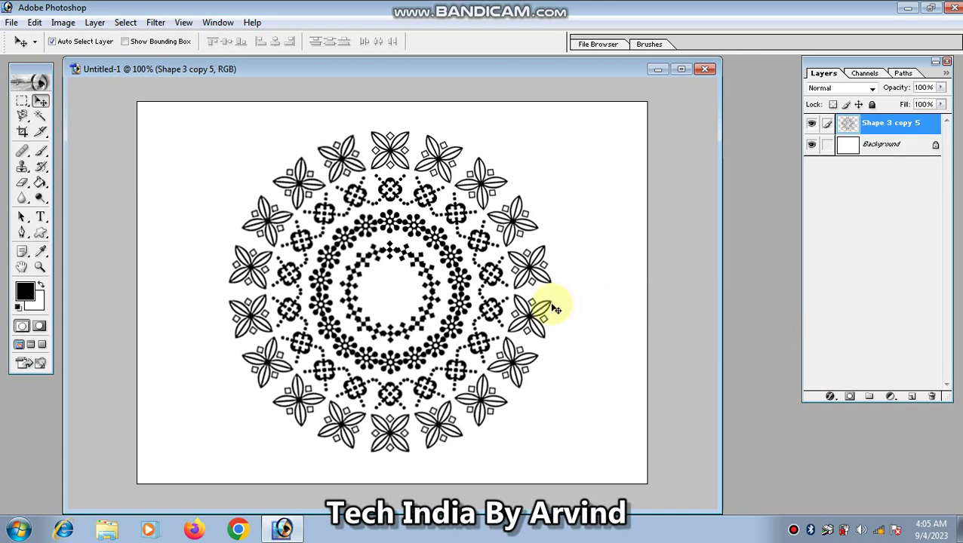
key(ctrl+j)
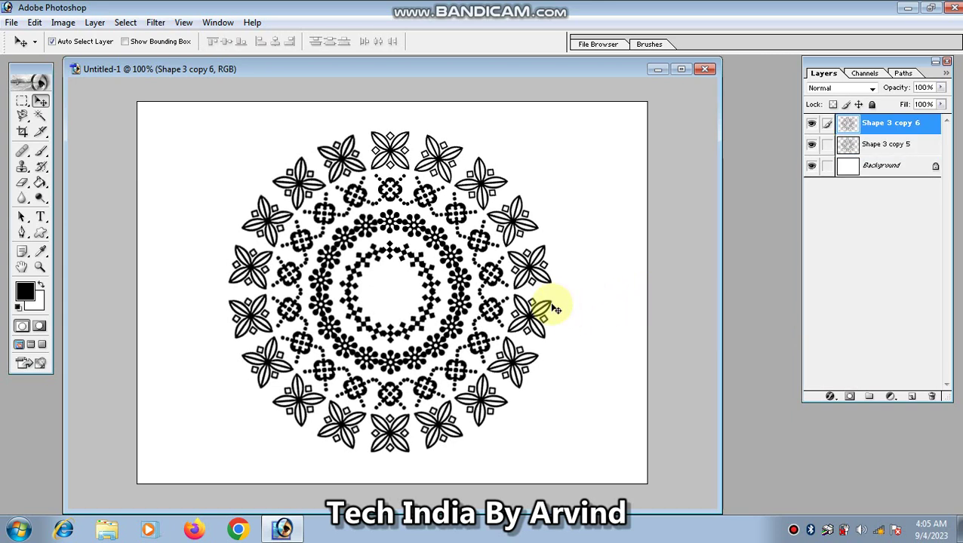
key(ctrl+t)
mouse_move(565, 122)
mouse_down()
mouse_move(599, 157)
mouse_move(611, 282)
mouse_move(607, 228)
mouse_up()
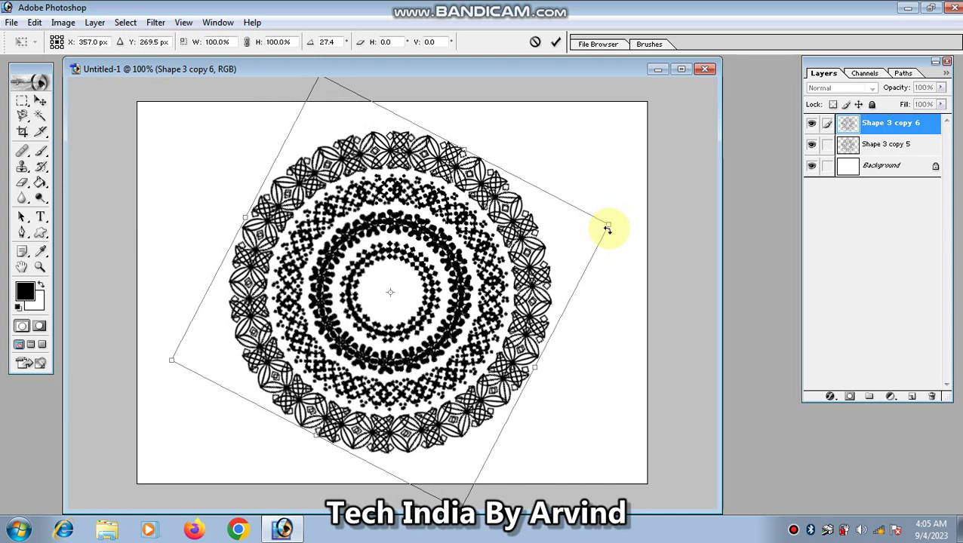
mouse_move(607, 228)
mouse_down()
mouse_move(425, 281)
mouse_move(427, 269)
mouse_up()
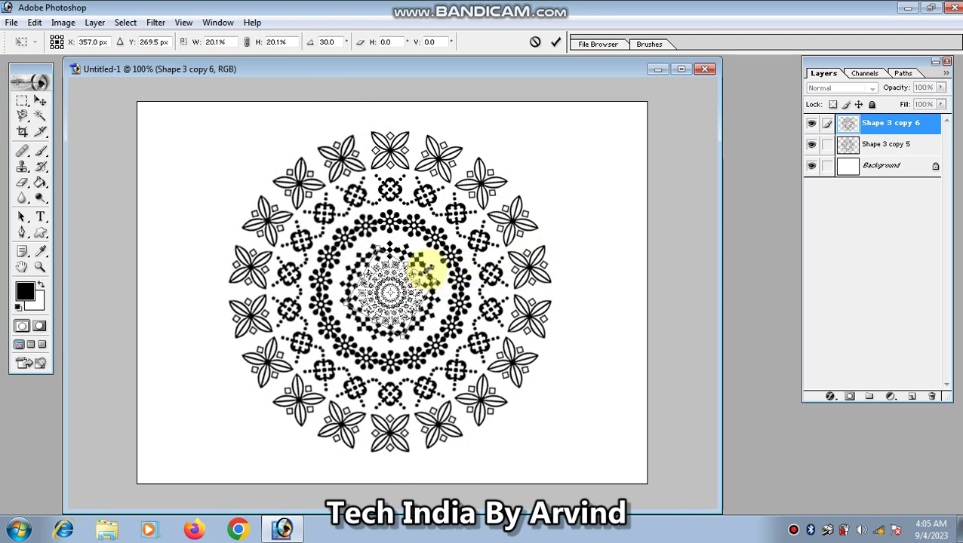
key(Return)
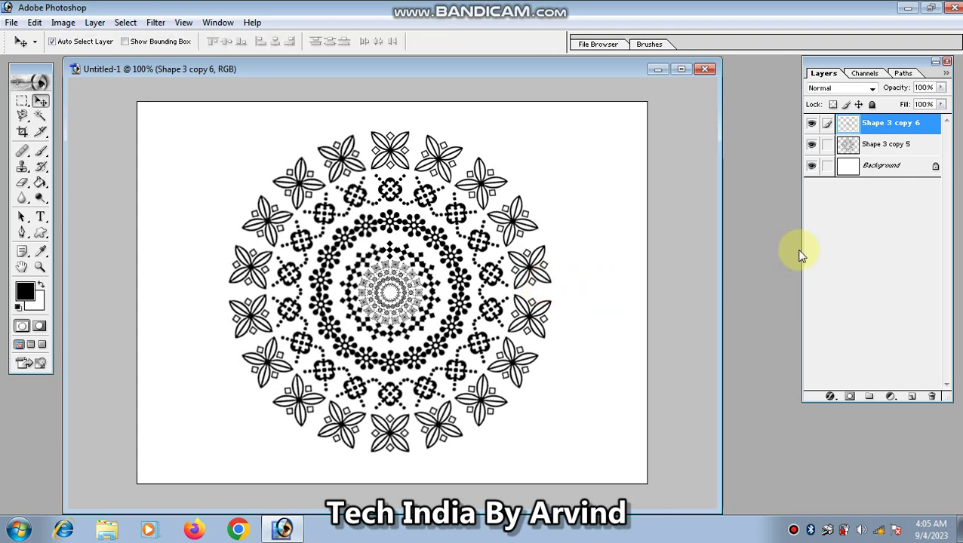
Merge both mandala layers into Shape 3 copy 6, enlarge it to 115.1%, and nudge it back to centre
click(827, 145)
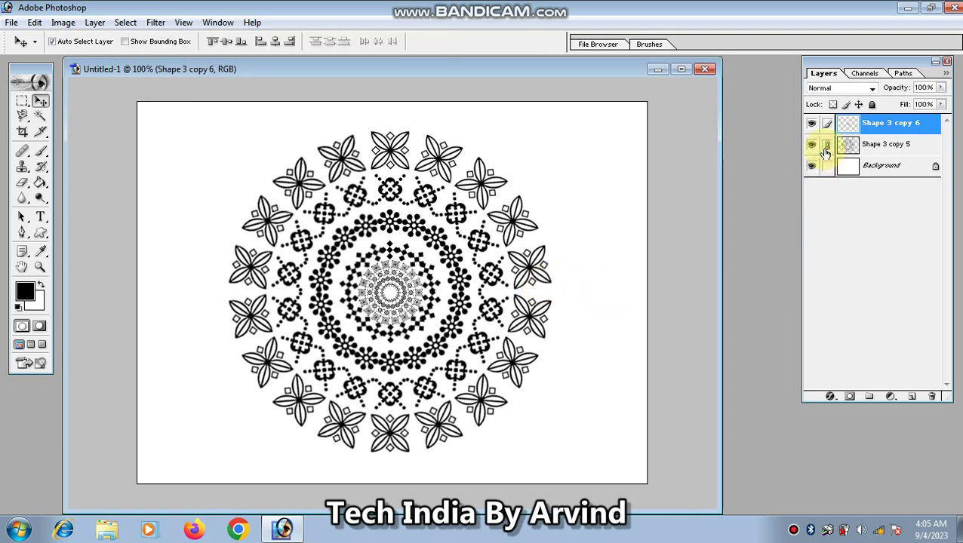
key(ctrl+e)
key(ctrl+t)
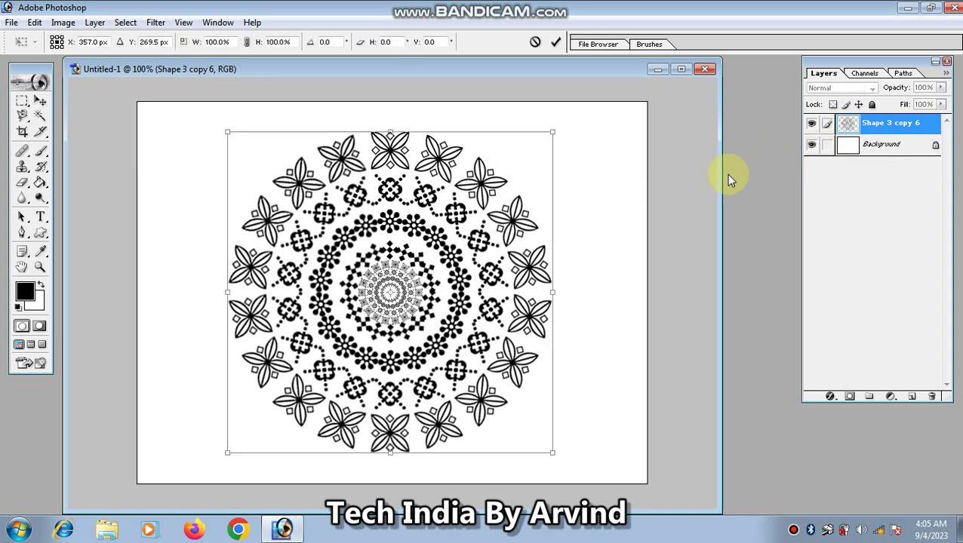
drag(552, 453, 578, 468)
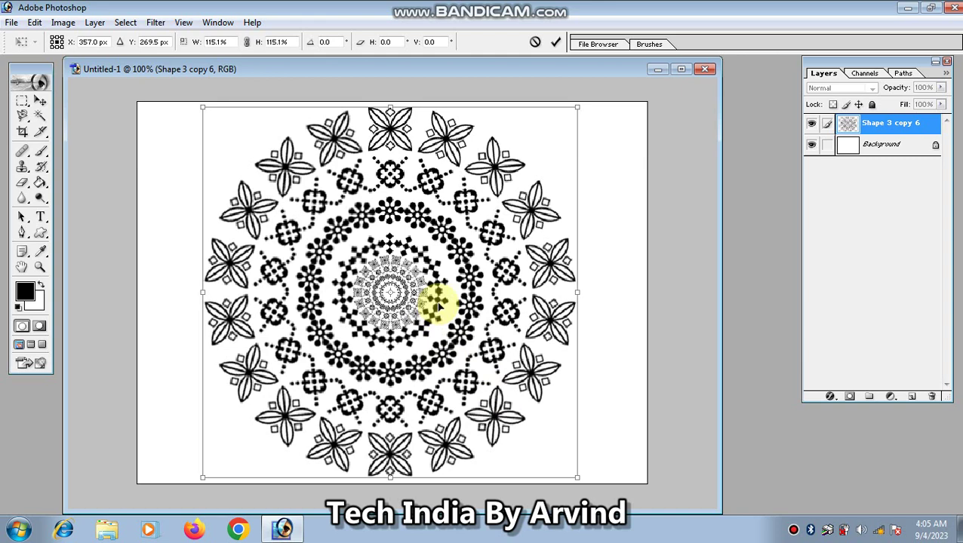
drag(438, 306, 446, 311)
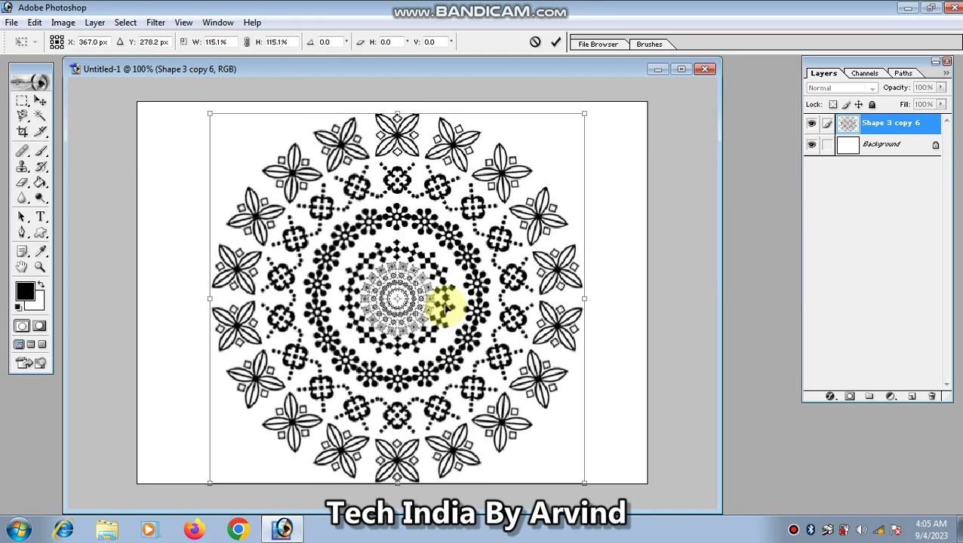
key(Up)
key(Up)
key(Up)
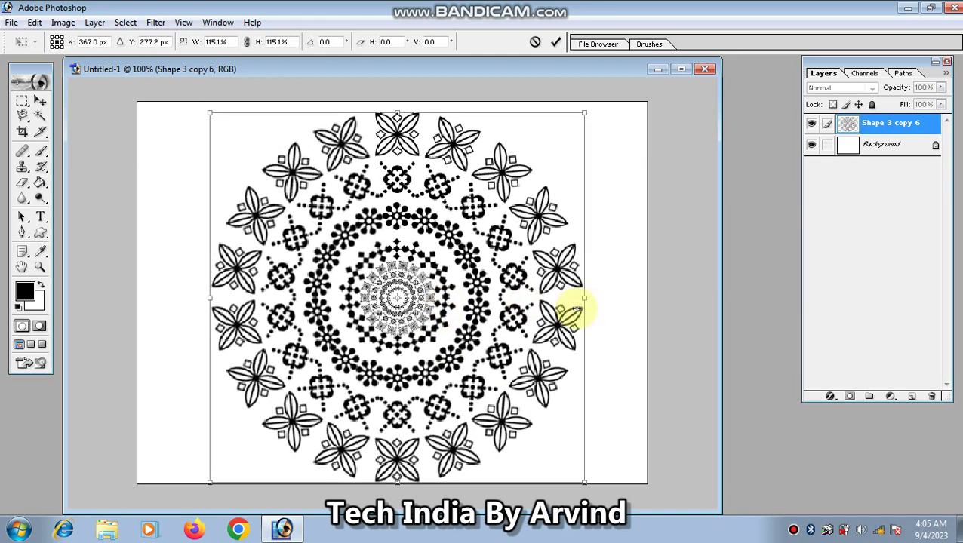
key(Up)
key(Up)
key(Up)
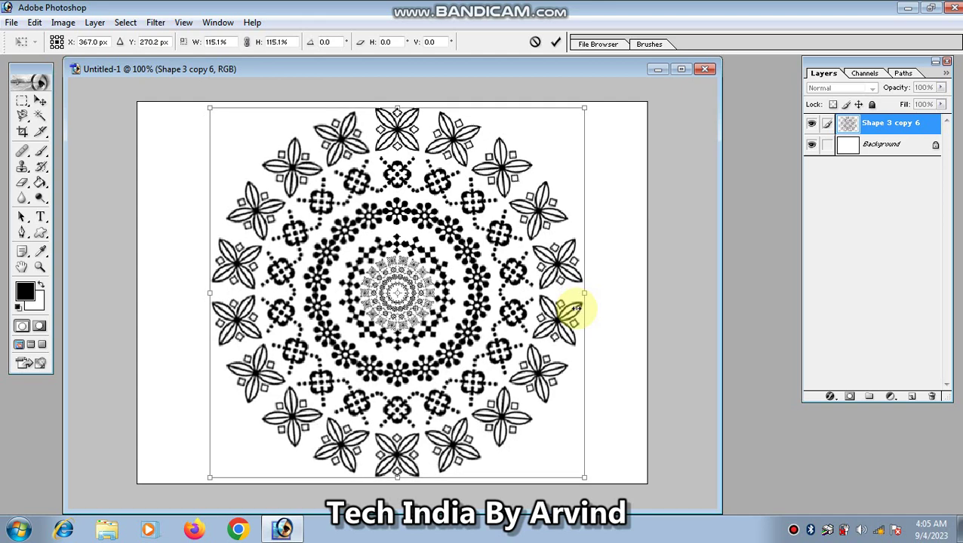
key(Right)
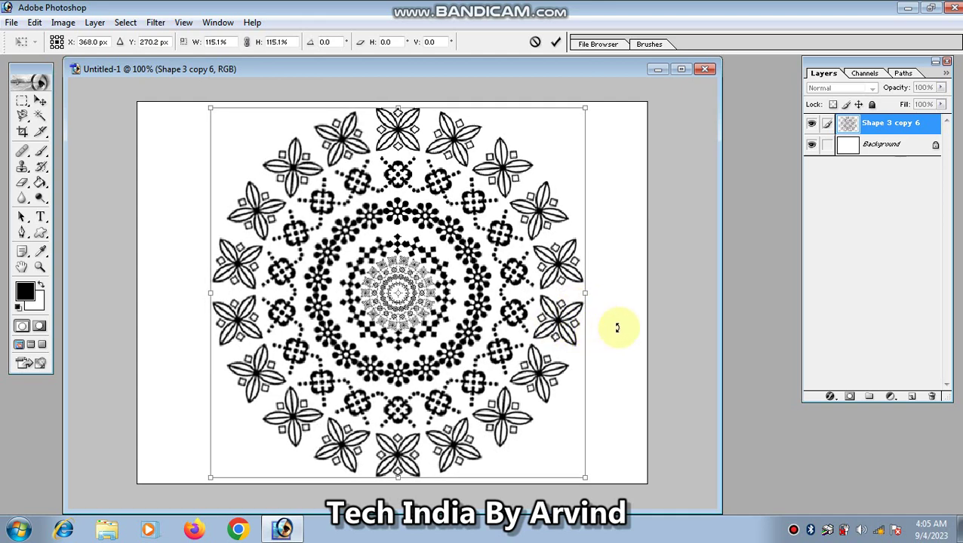
key(Return)
click(617, 328)
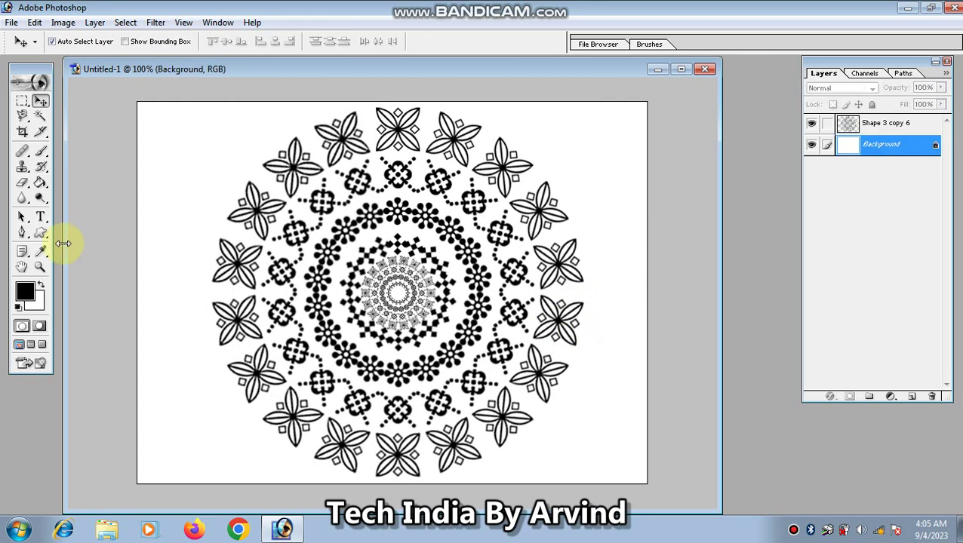
Give the Shape 3 copy 6 mandala layer a white FFFFFF Color Overlay via Blending Options
click(908, 130)
right_click(908, 131)
click(882, 144)
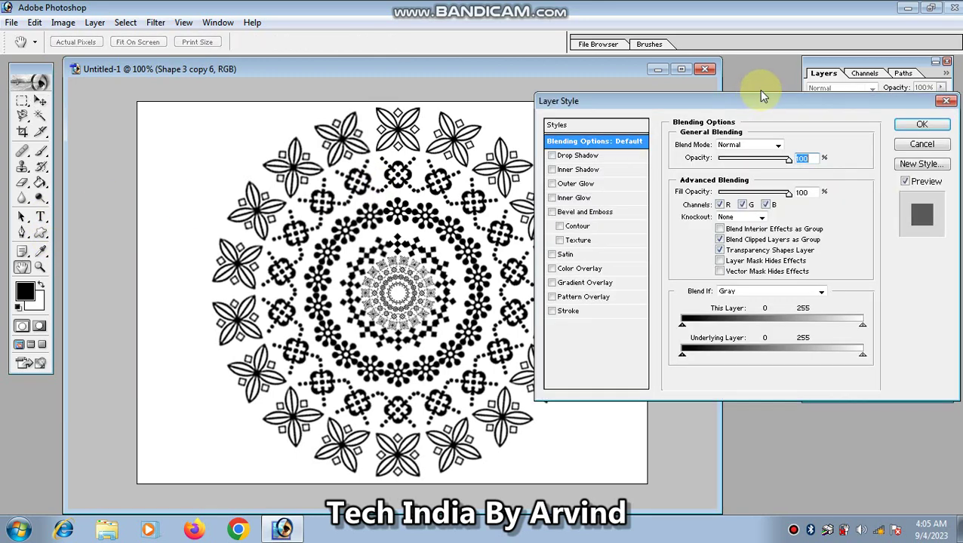
click(582, 269)
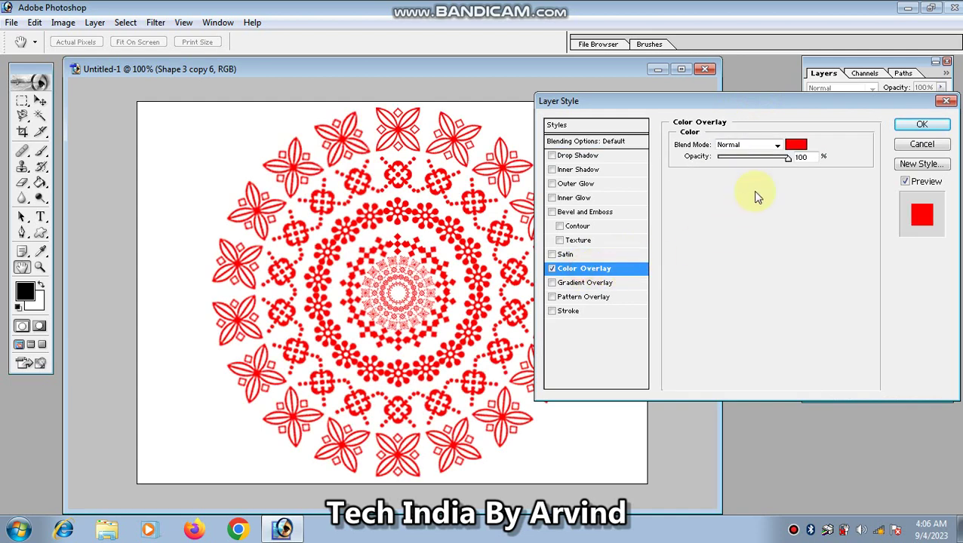
click(792, 148)
mouse_move(562, 182)
mouse_down()
mouse_move(622, 212)
mouse_move(665, 219)
mouse_move(660, 144)
mouse_move(628, 132)
mouse_move(668, 163)
mouse_up()
mouse_move(625, 222)
mouse_down()
mouse_move(647, 225)
mouse_move(694, 333)
mouse_up()
drag(623, 183, 446, 81)
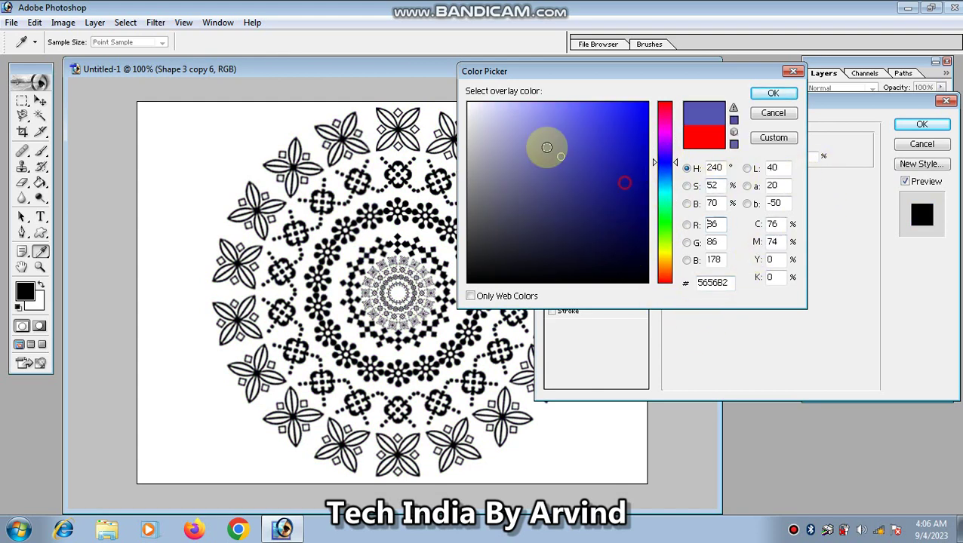
click(776, 94)
click(921, 125)
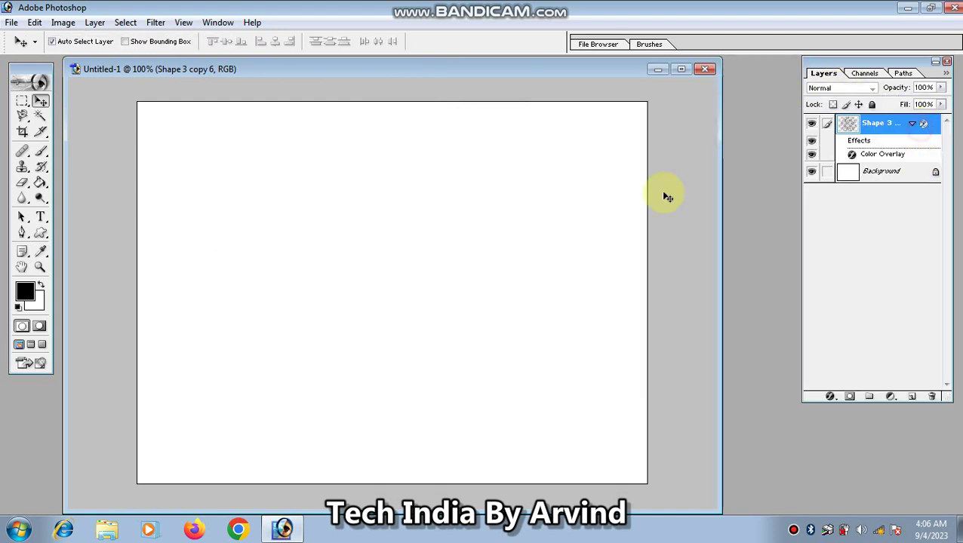
click(879, 171)
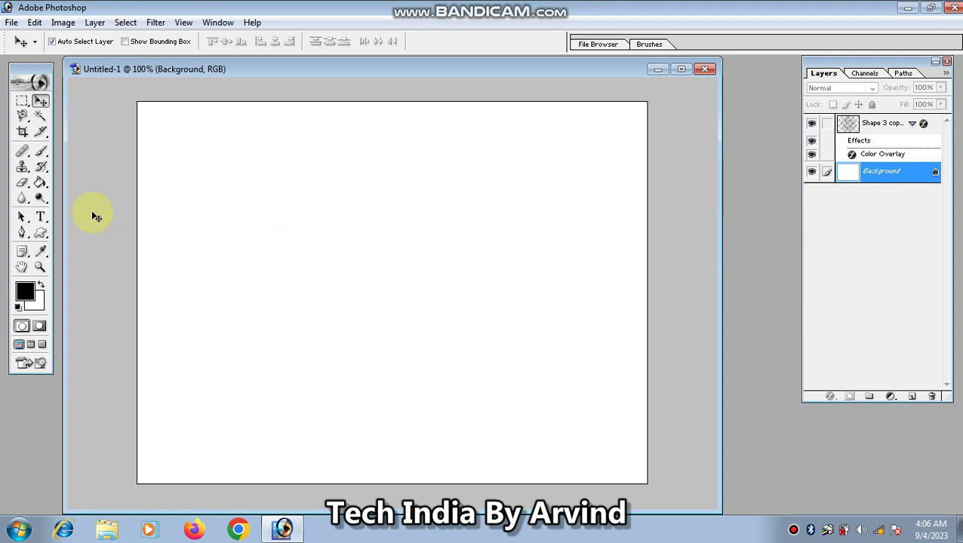
Fill the Background layer with black using the Paint Bucket, then return to the Move tool
click(41, 183)
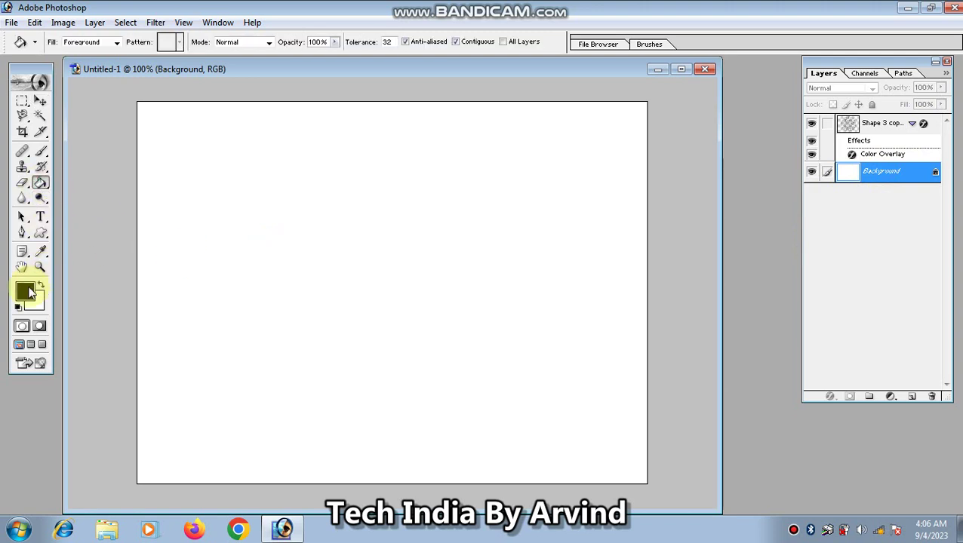
click(152, 468)
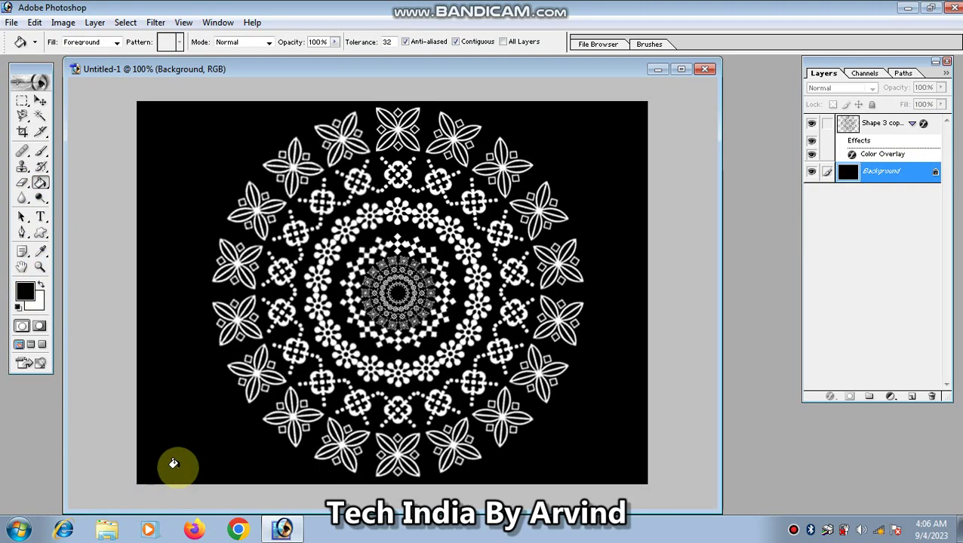
click(40, 100)
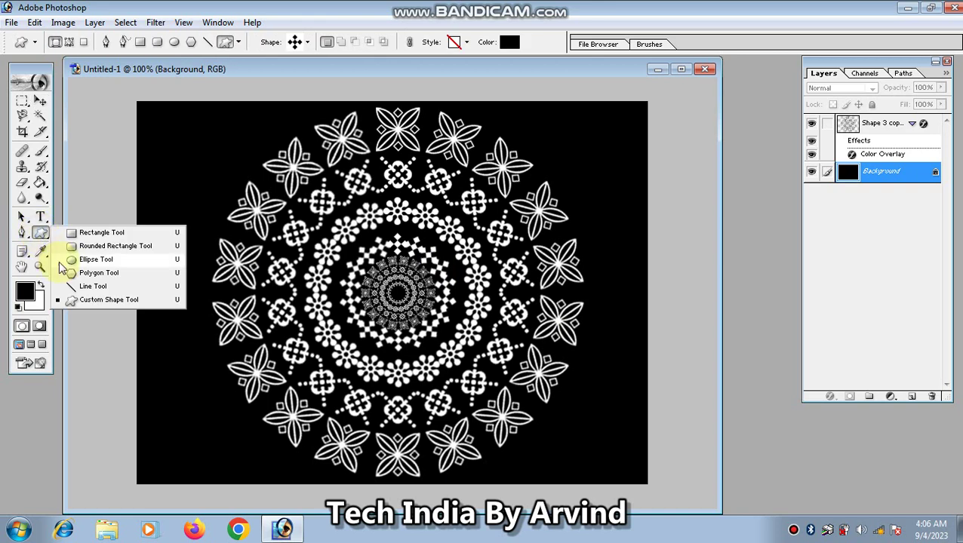
drag(41, 235, 94, 301)
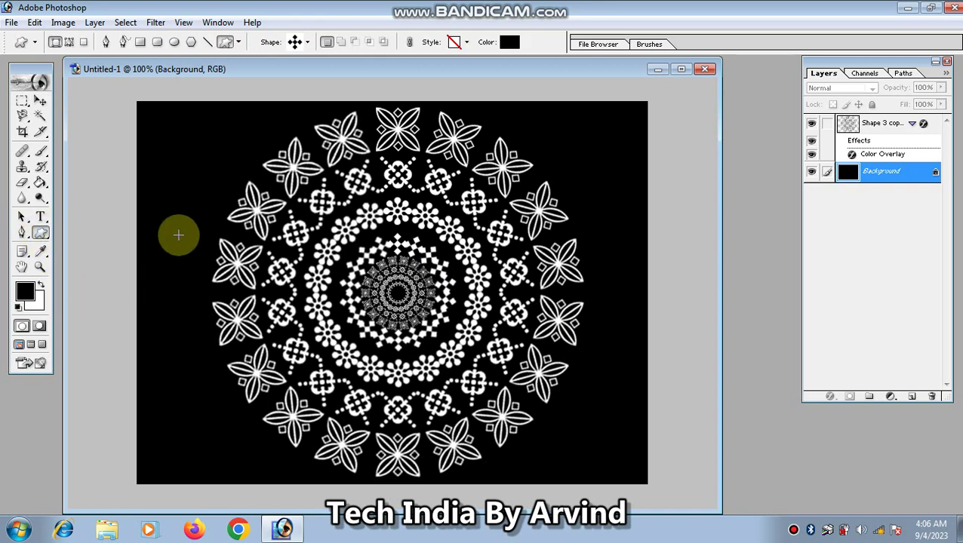
click(309, 43)
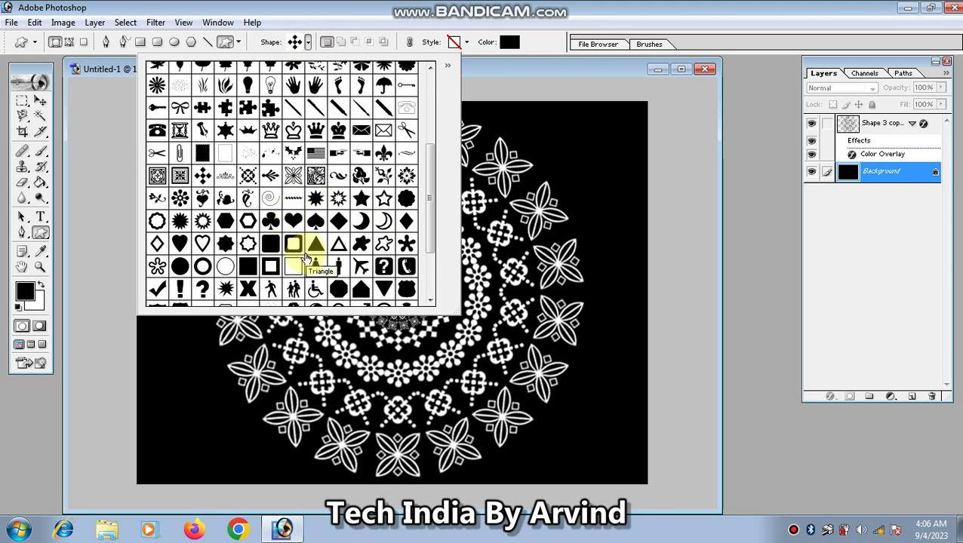
click(40, 101)
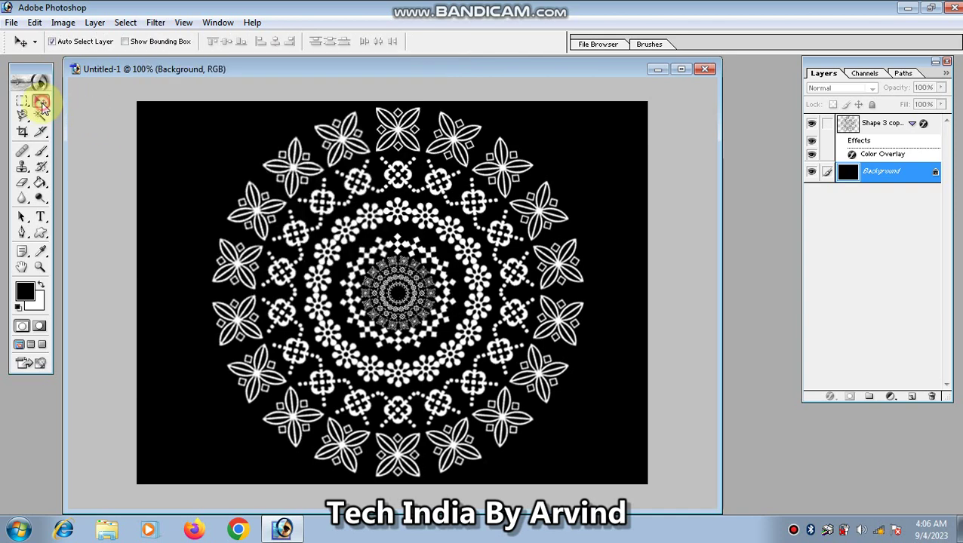